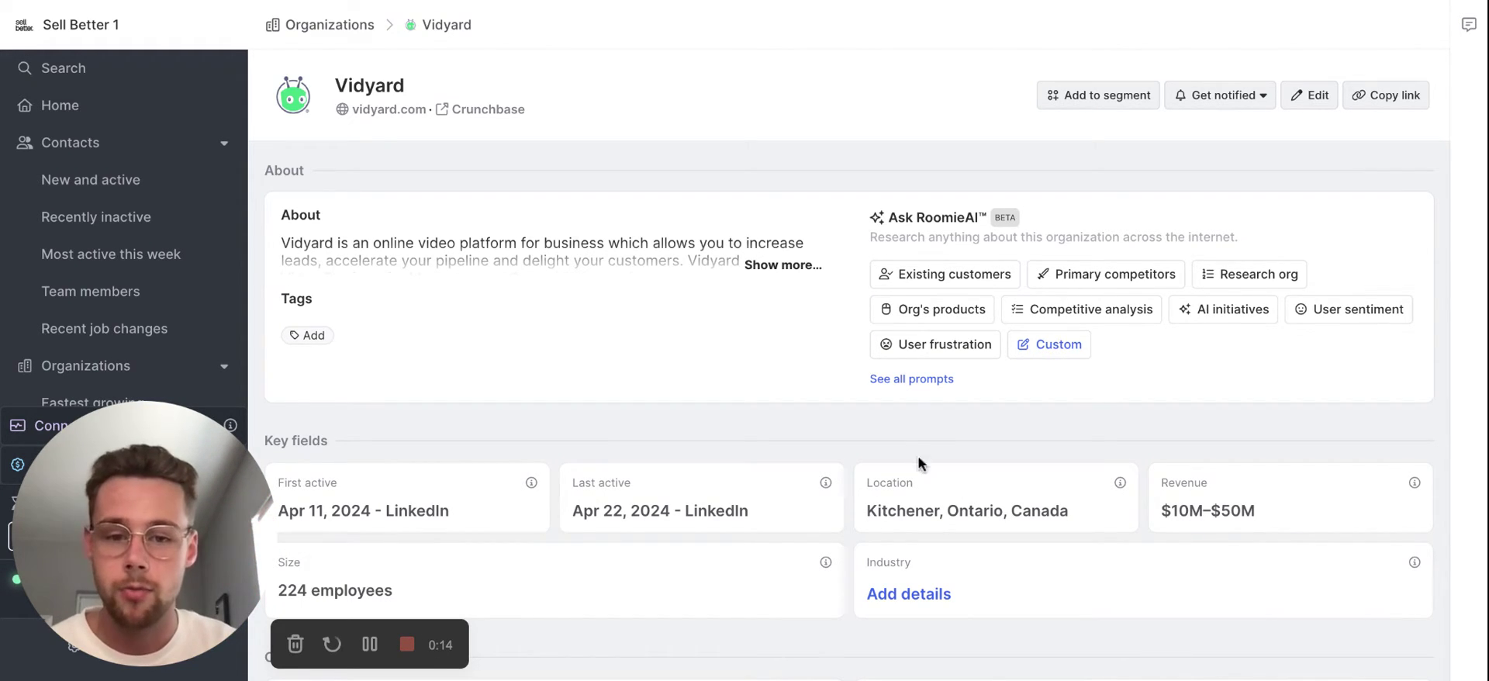
scroll(897, 440, down, 2)
scroll(897, 440, up, 2)
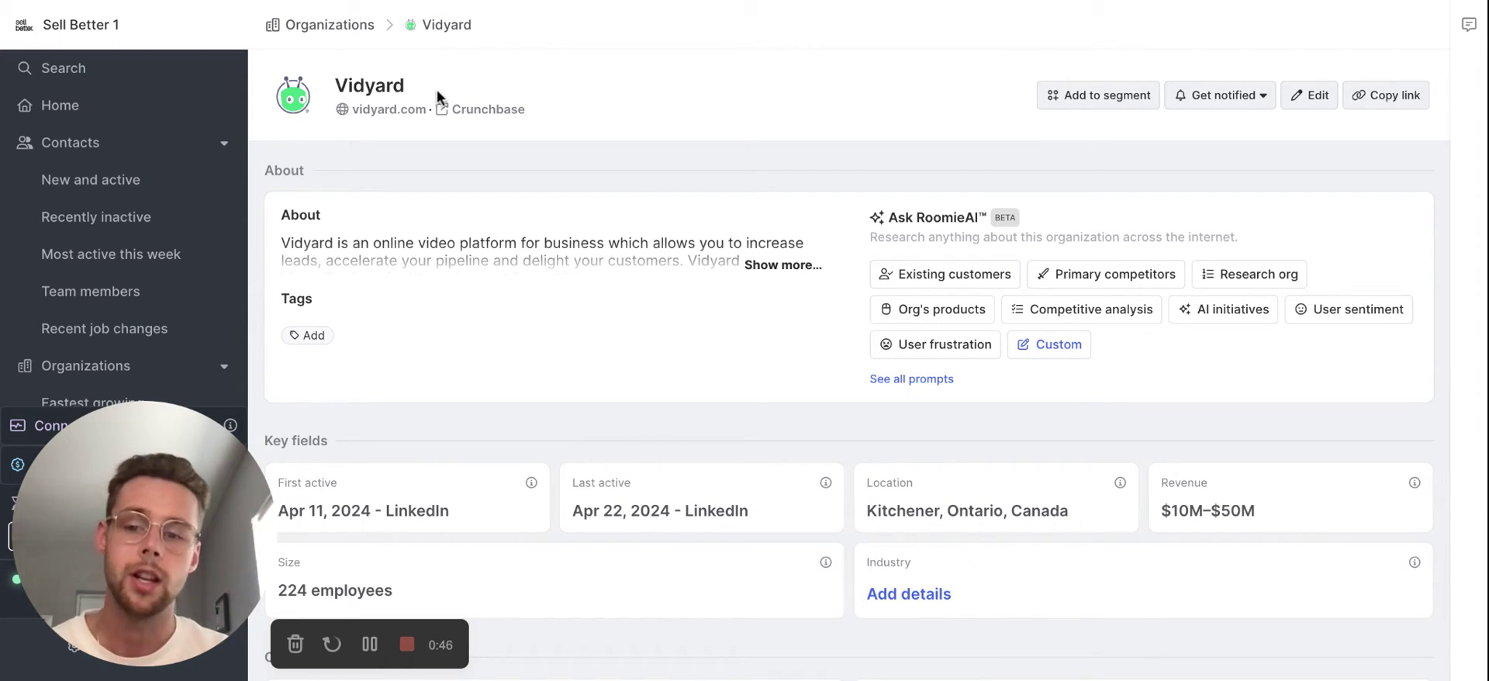
scroll(436, 90, down, 3)
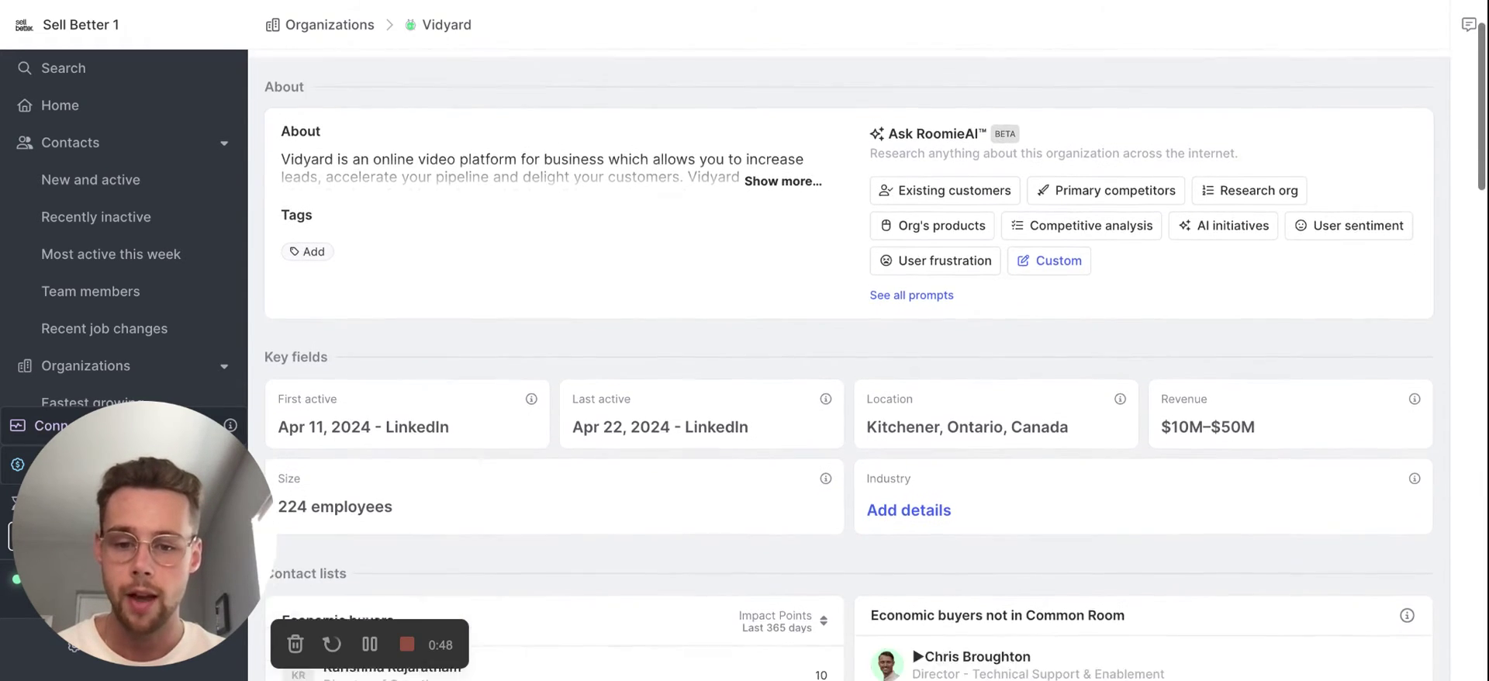
scroll(523, 359, down, 5)
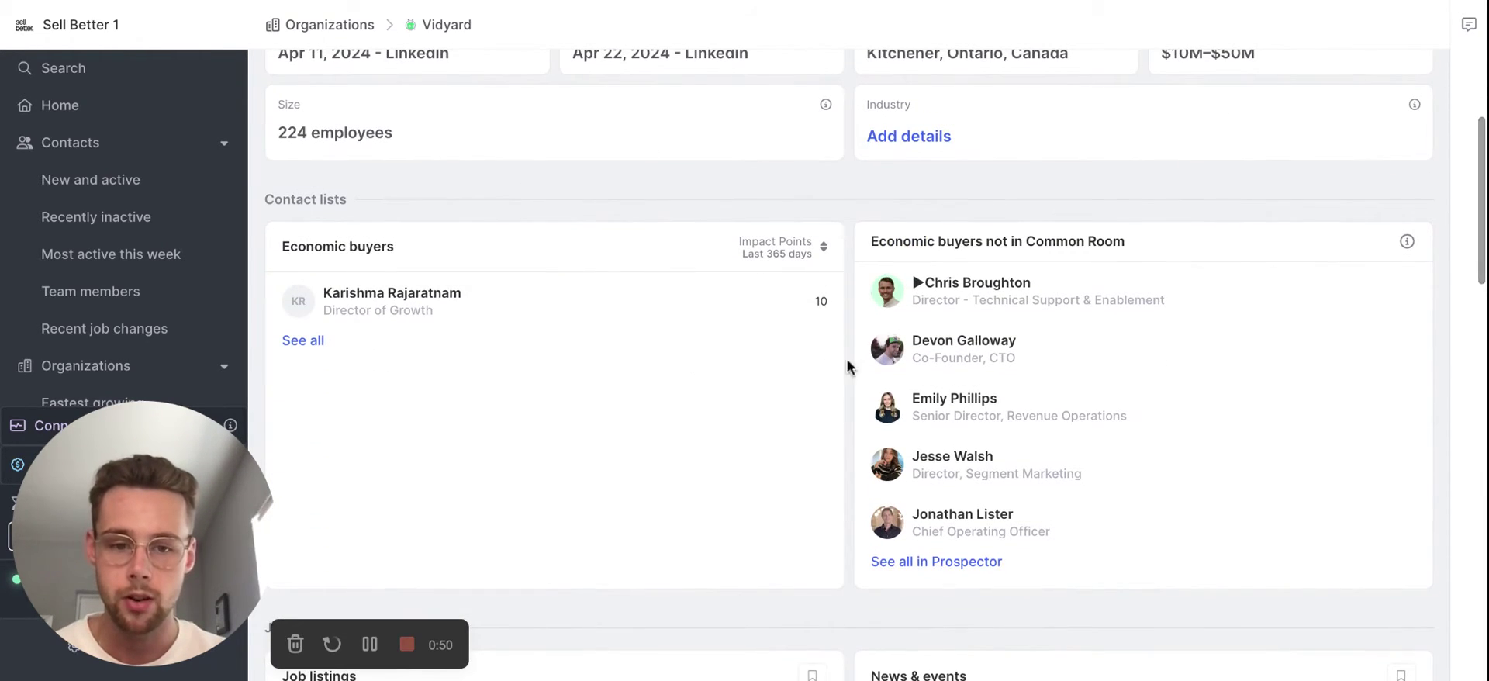
scroll(668, 280, down, 5)
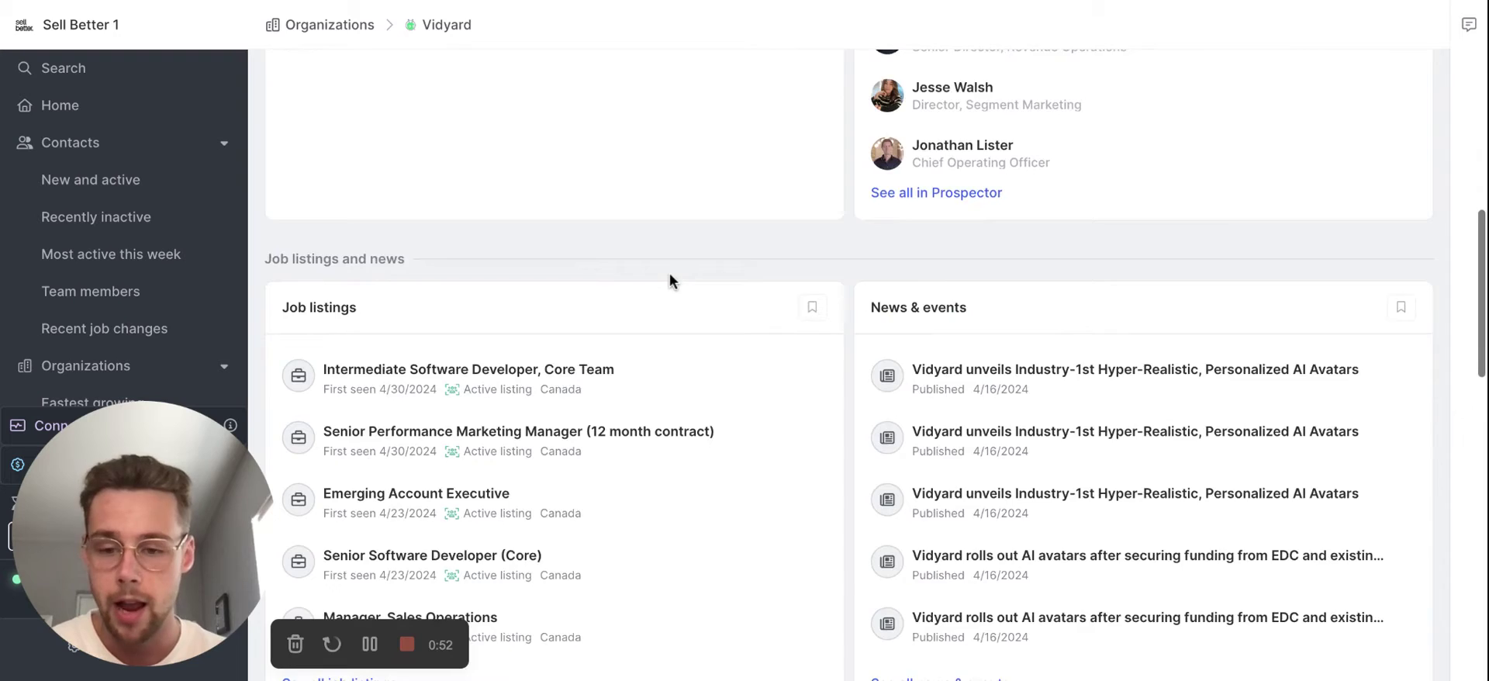
scroll(1000, 512, down, 1)
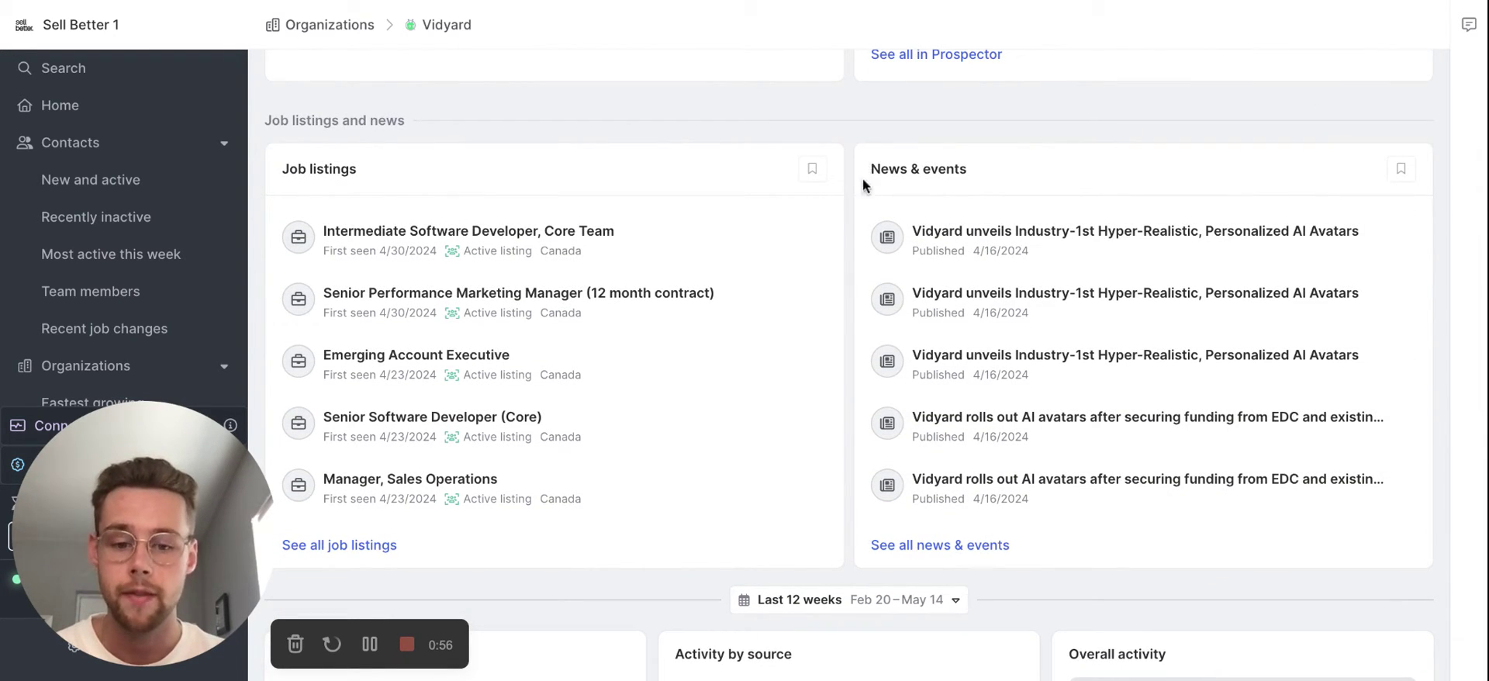
click(924, 547)
Step: Add a News keyword search filter for 'Product' to Vidyard's news & events list
click(328, 174)
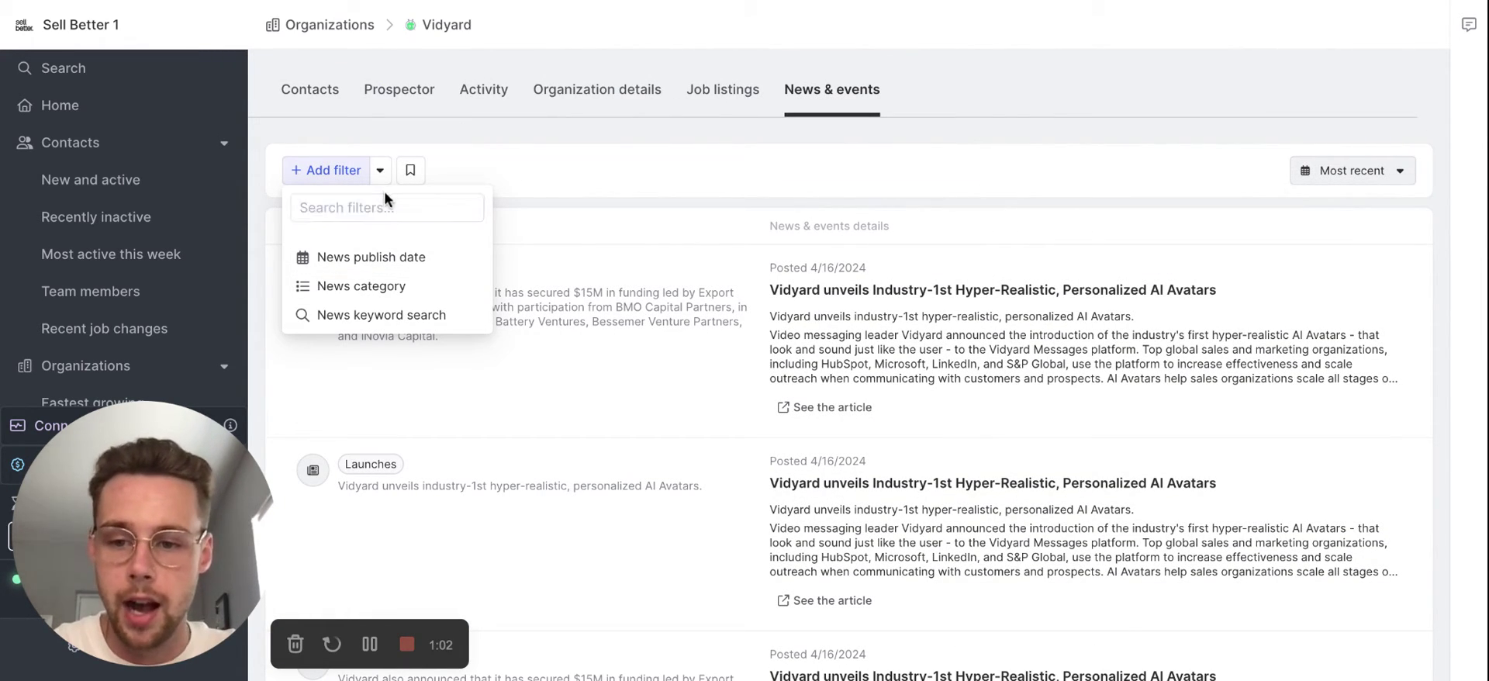
text(Product)
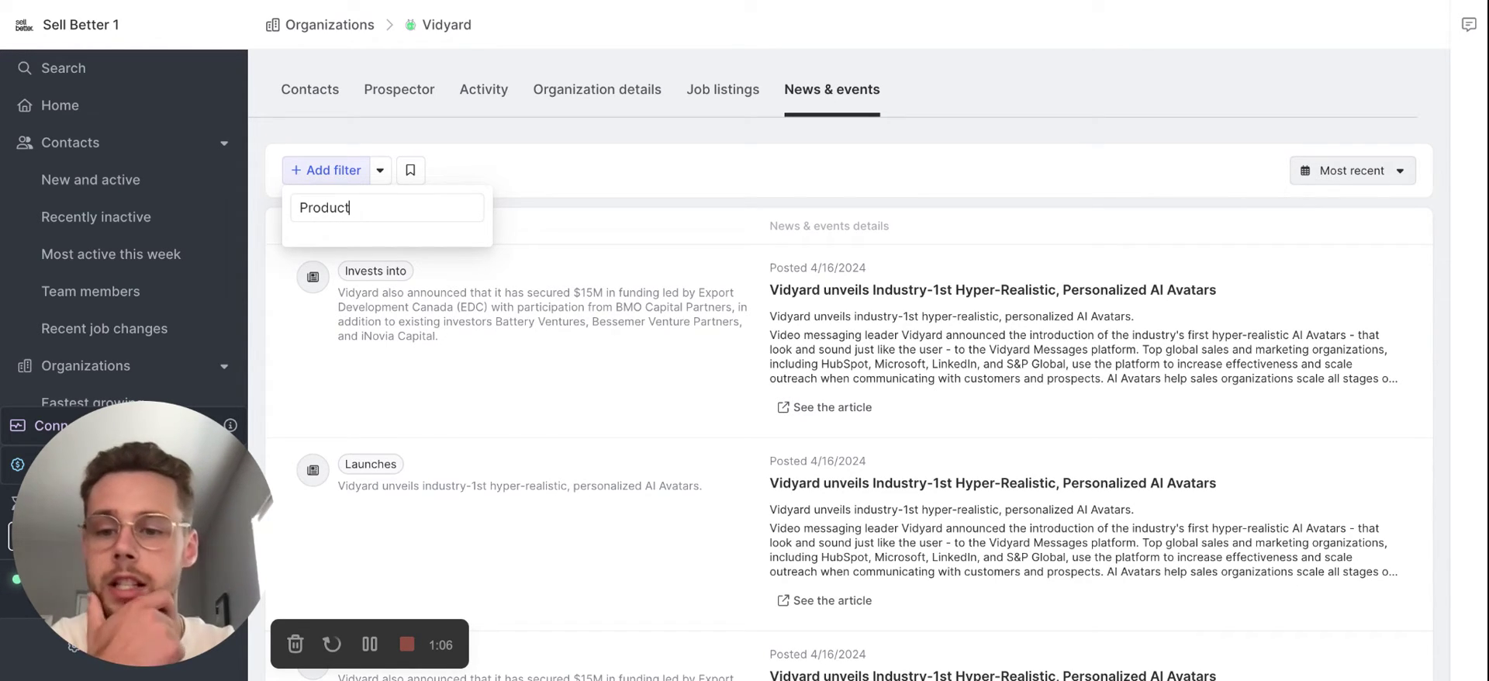
click(380, 170)
click(335, 170)
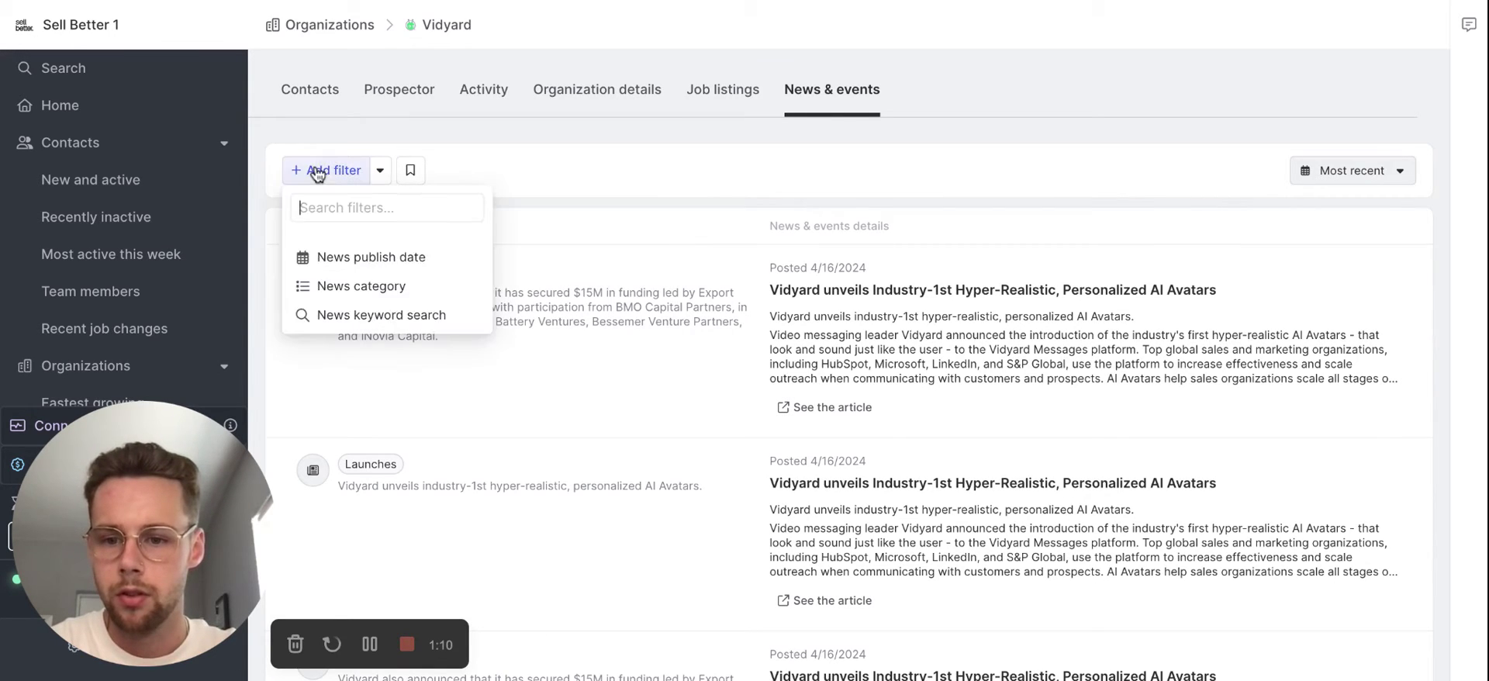
click(369, 309)
text(Product)
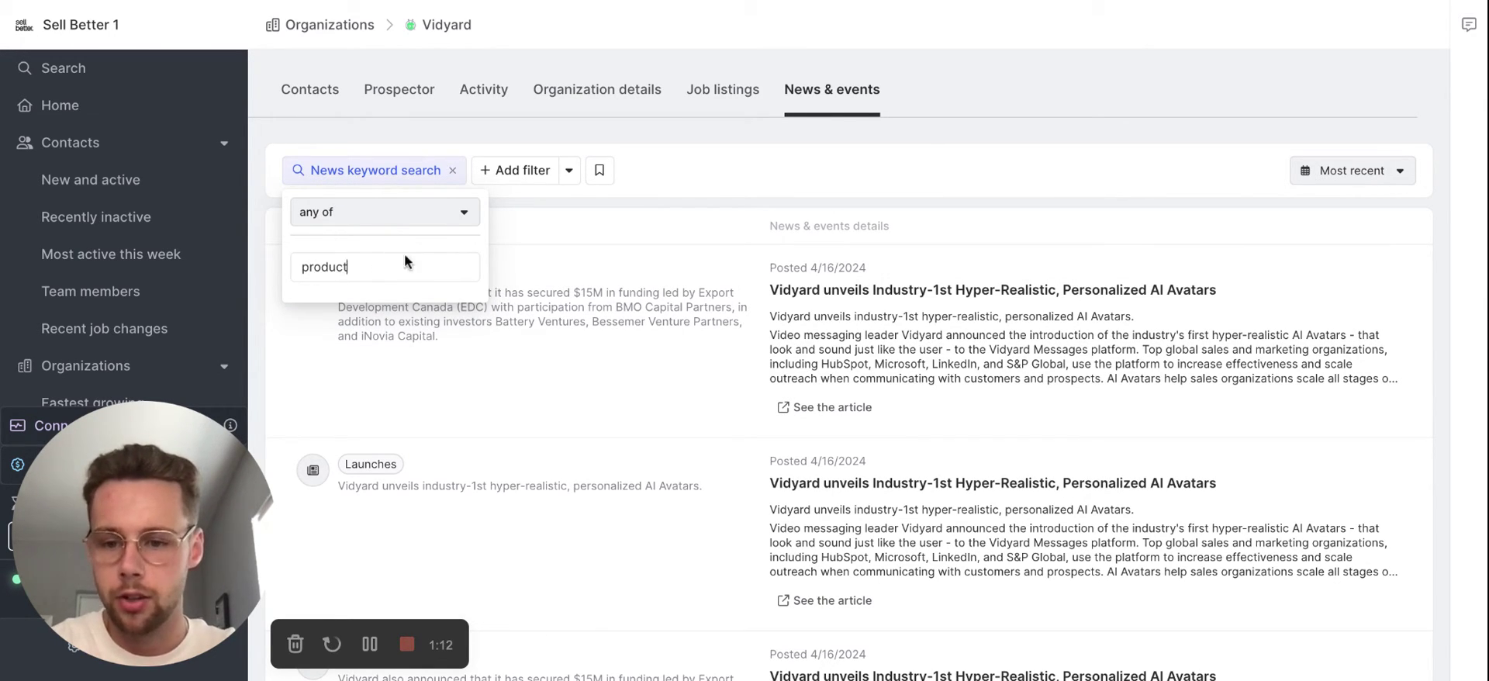
key(Return)
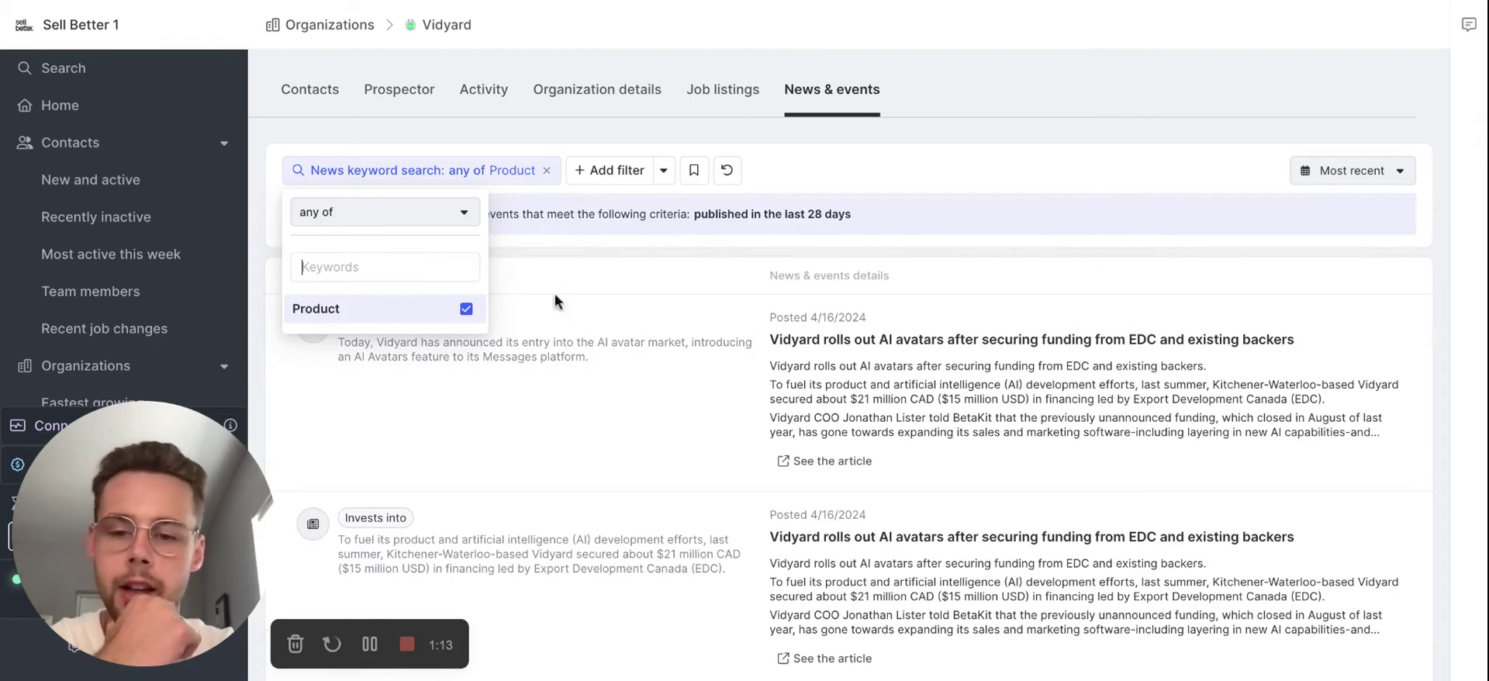
click(690, 312)
click(689, 312)
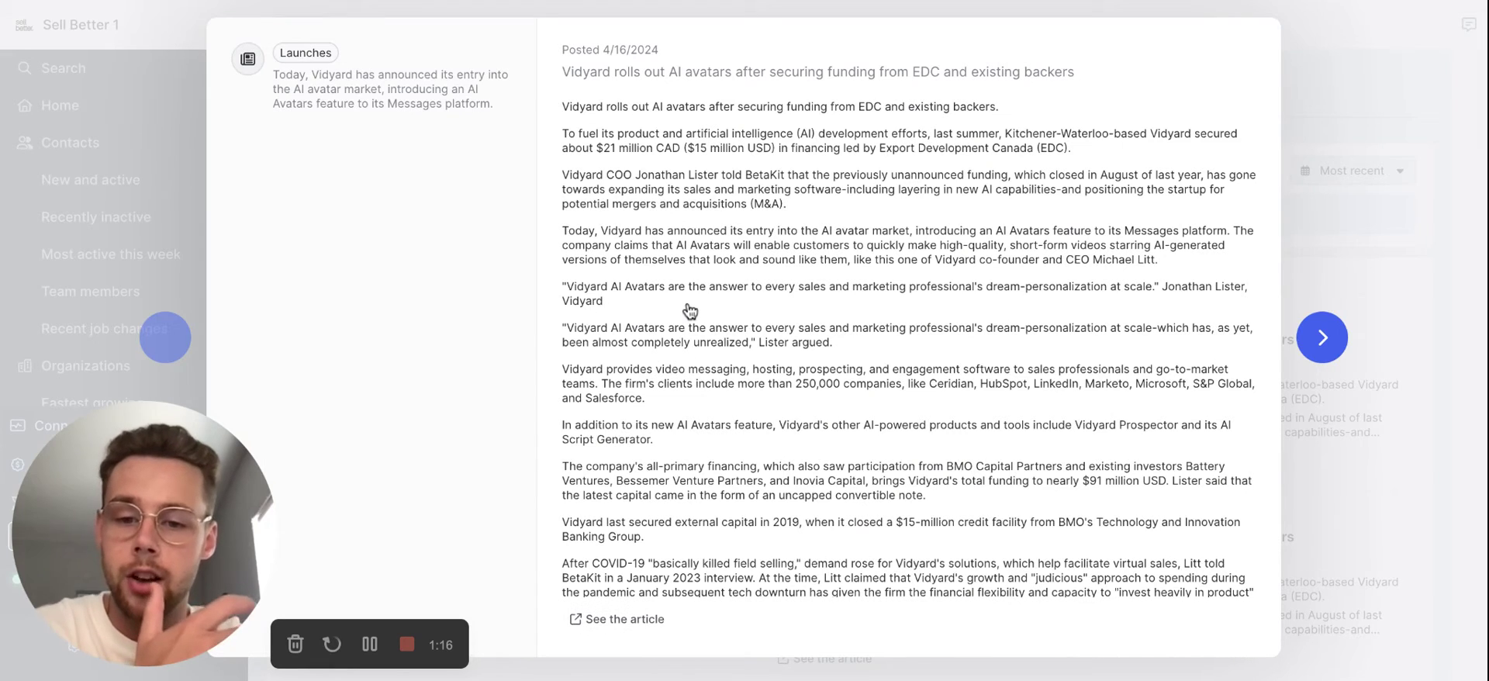
click(1359, 190)
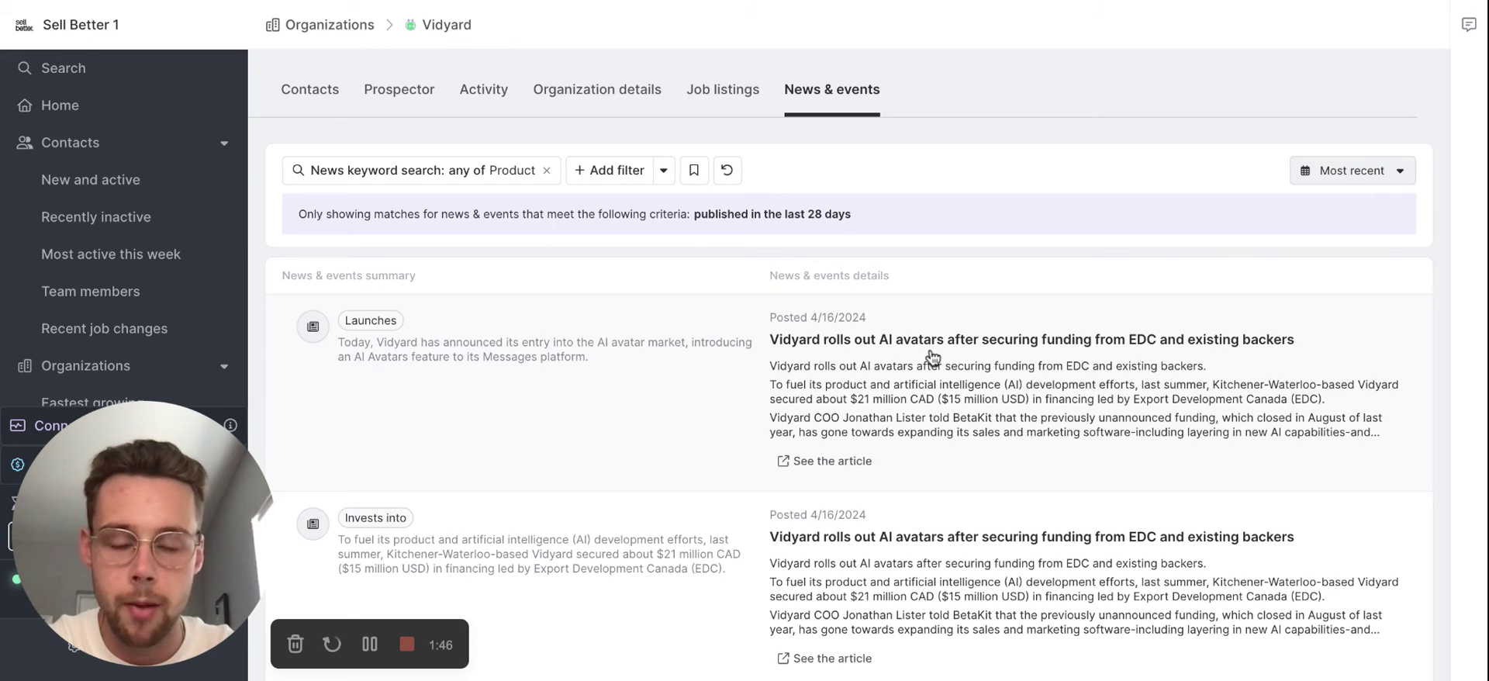
scroll(931, 358, up, 1)
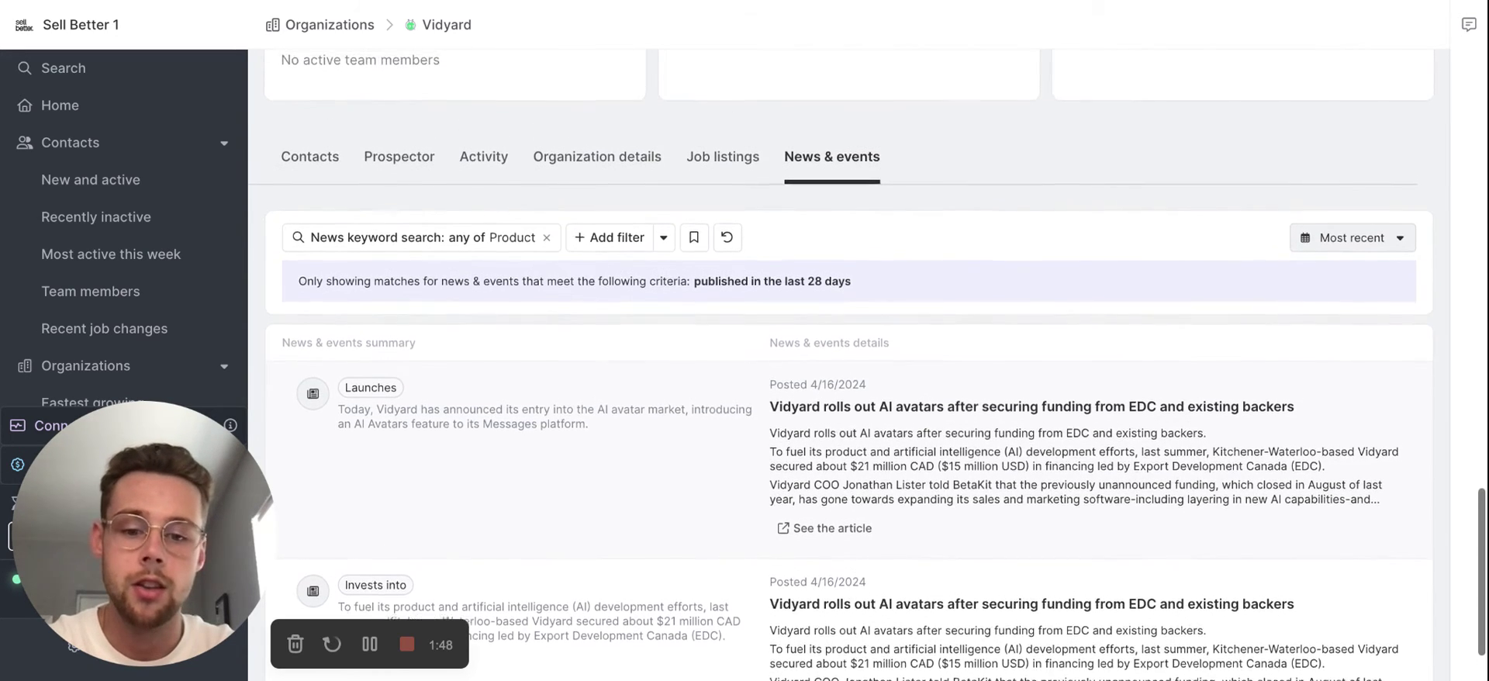
scroll(867, 363, up, 10)
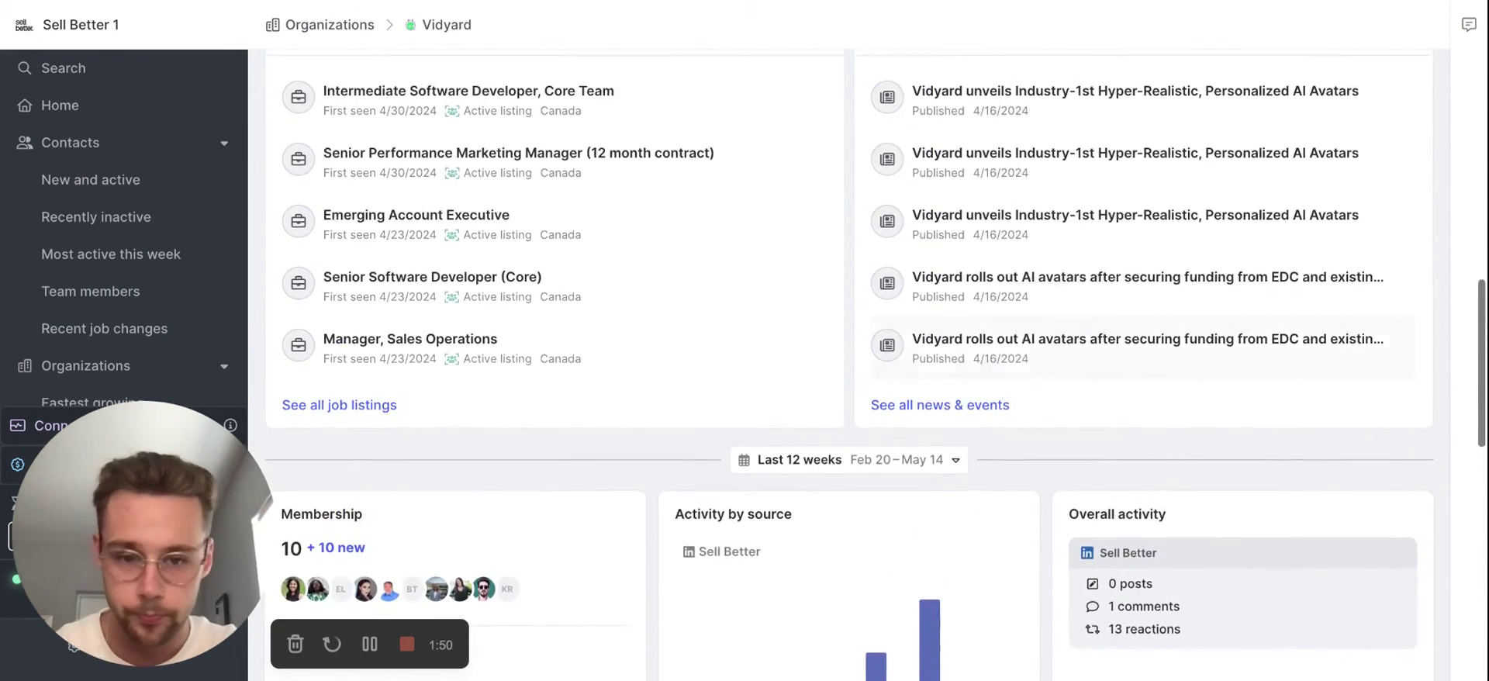
scroll(986, 354, up, 15)
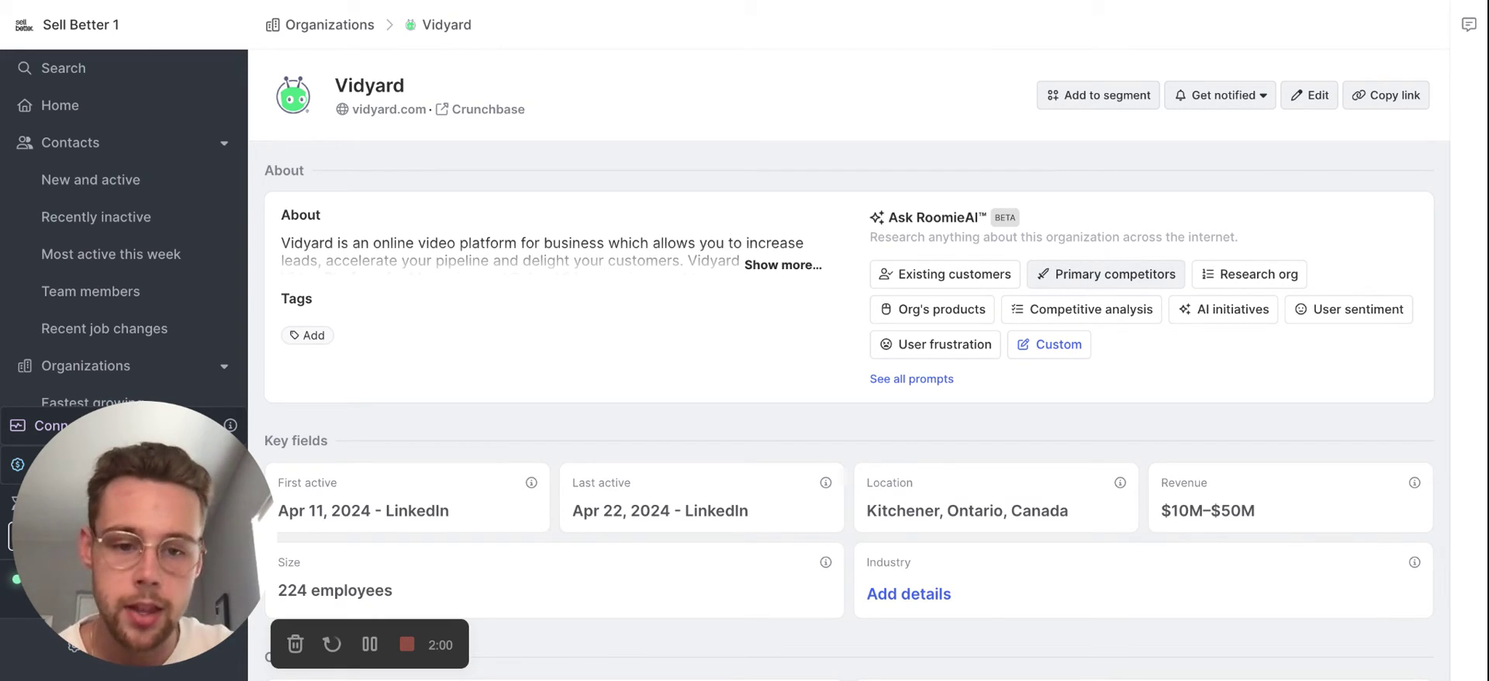
Step: Generate RoomieAI's answer on Vidyard's primary competitors, then close the dialog
click(1106, 274)
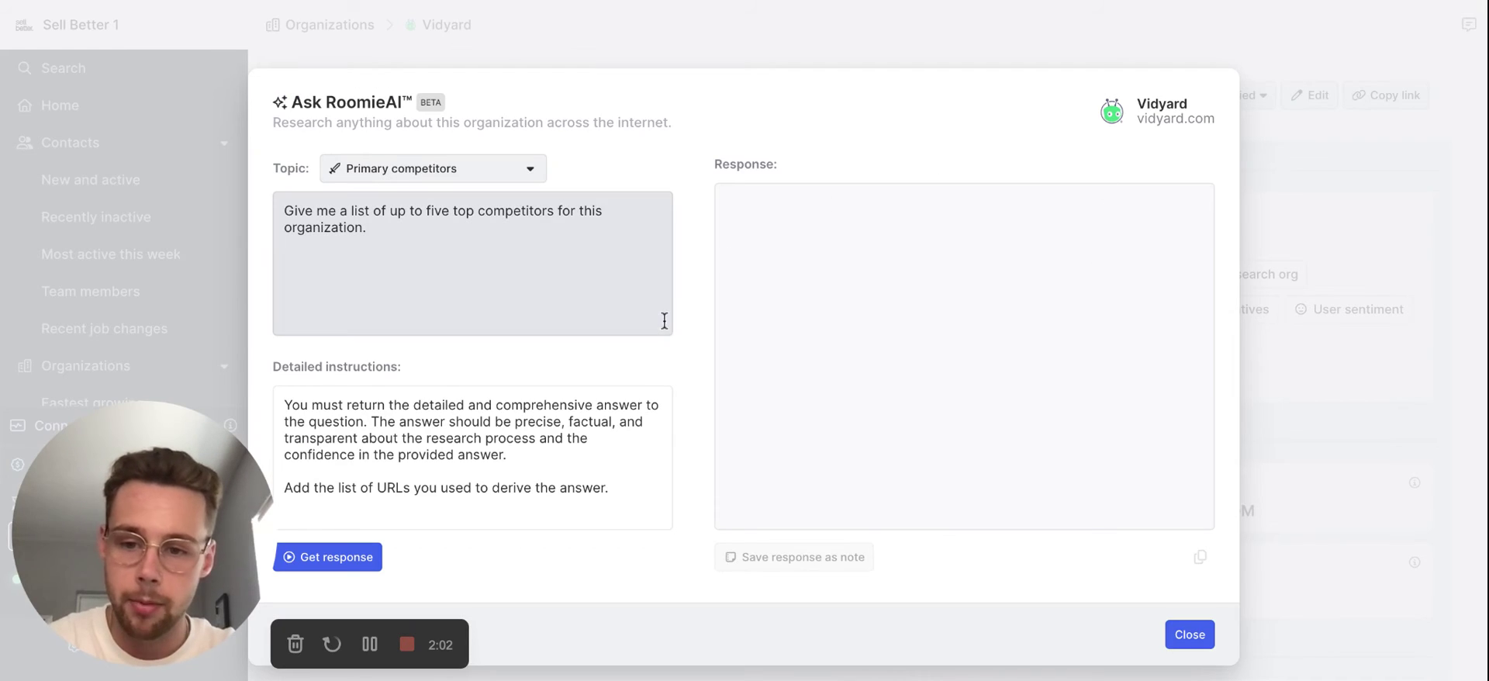
click(350, 558)
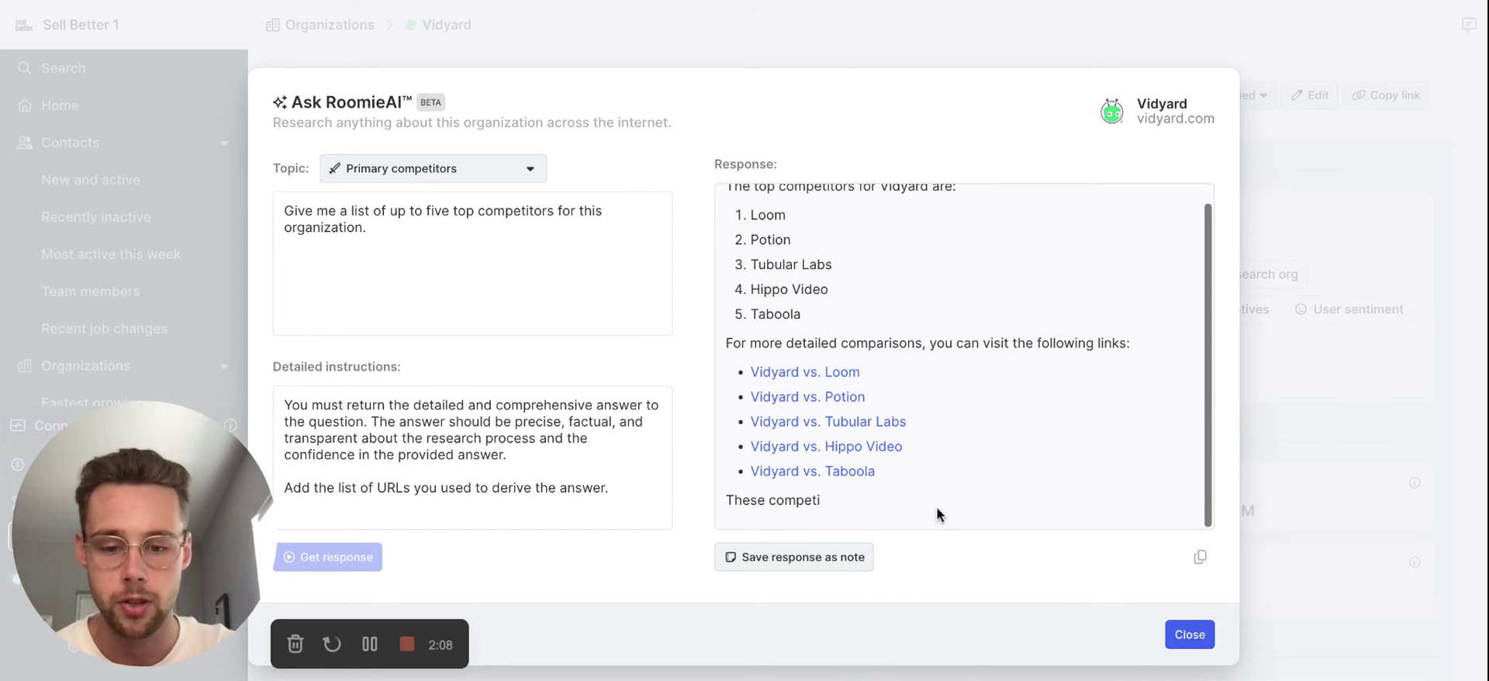
click(1177, 639)
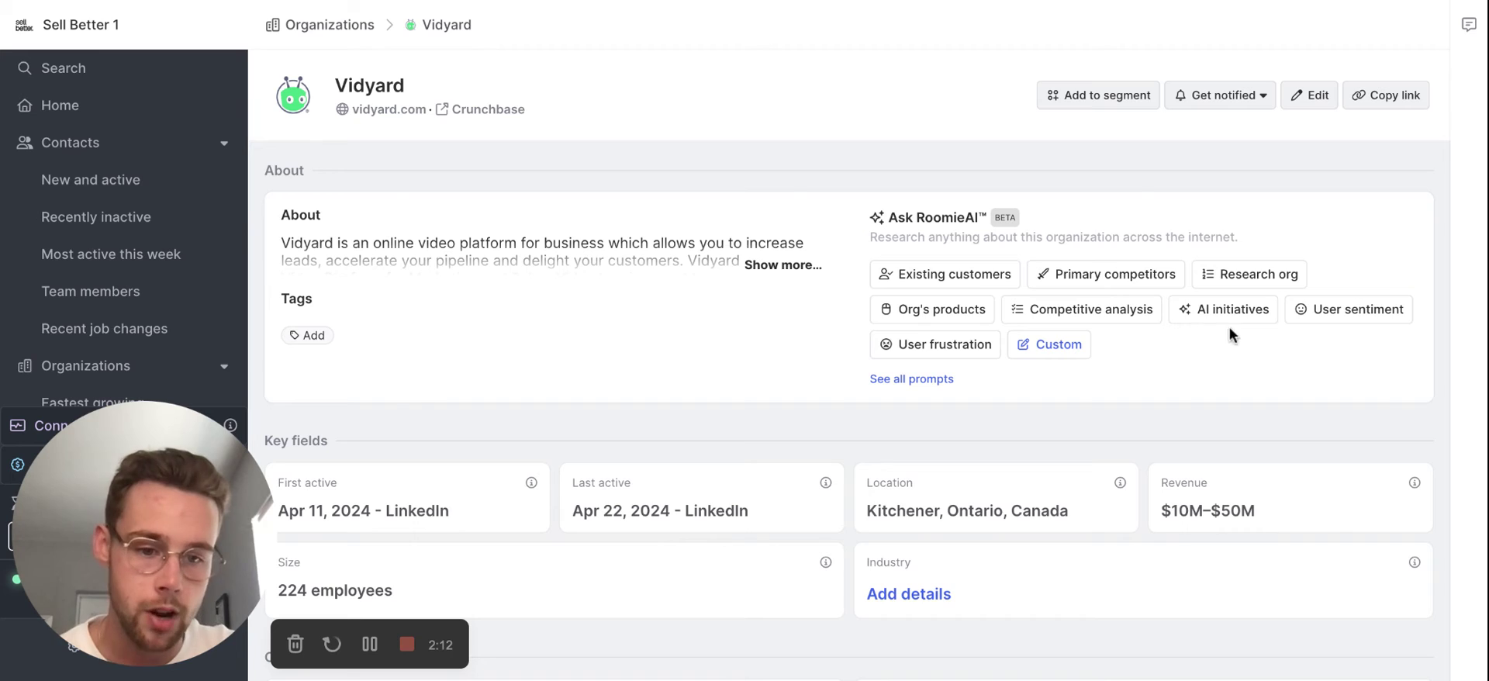
Step: Dismiss the Research org prompt and start an empty Custom RoomieAI question for Vidyard
click(1257, 278)
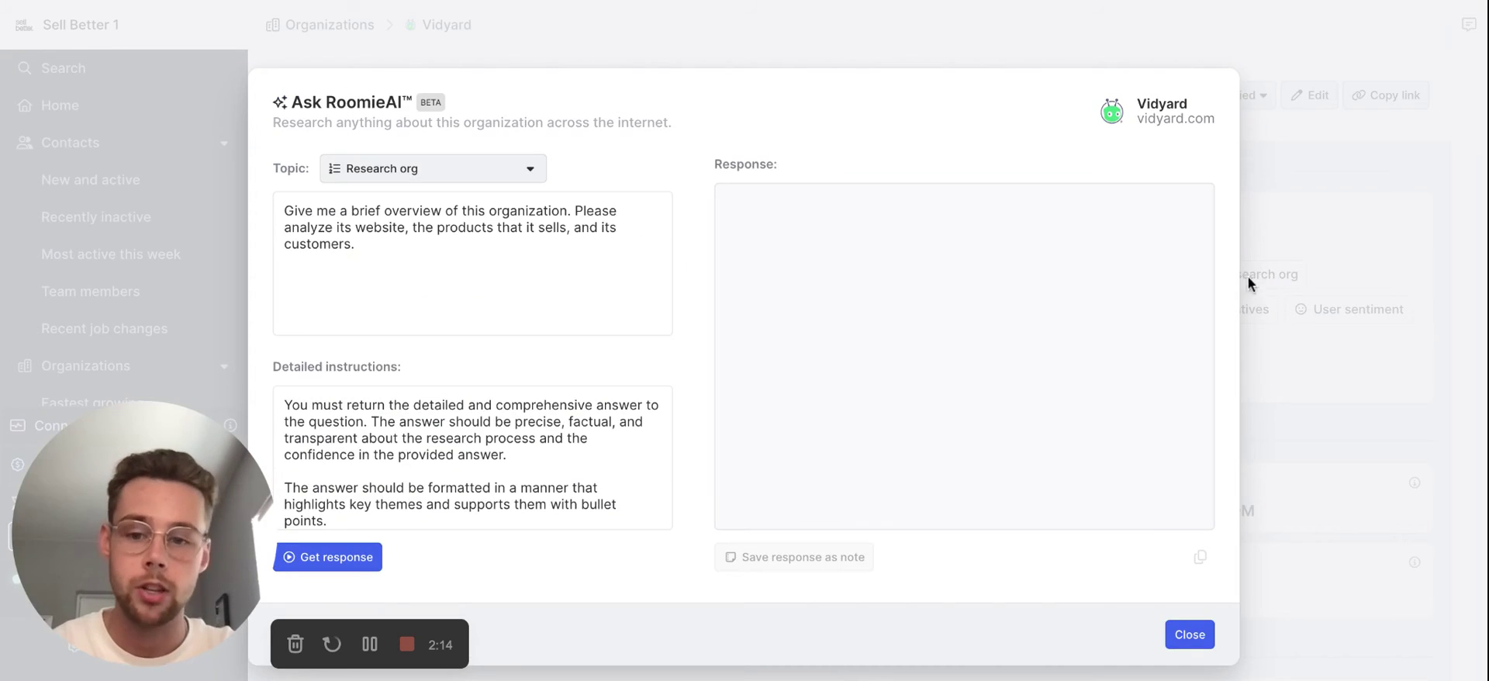
click(1199, 637)
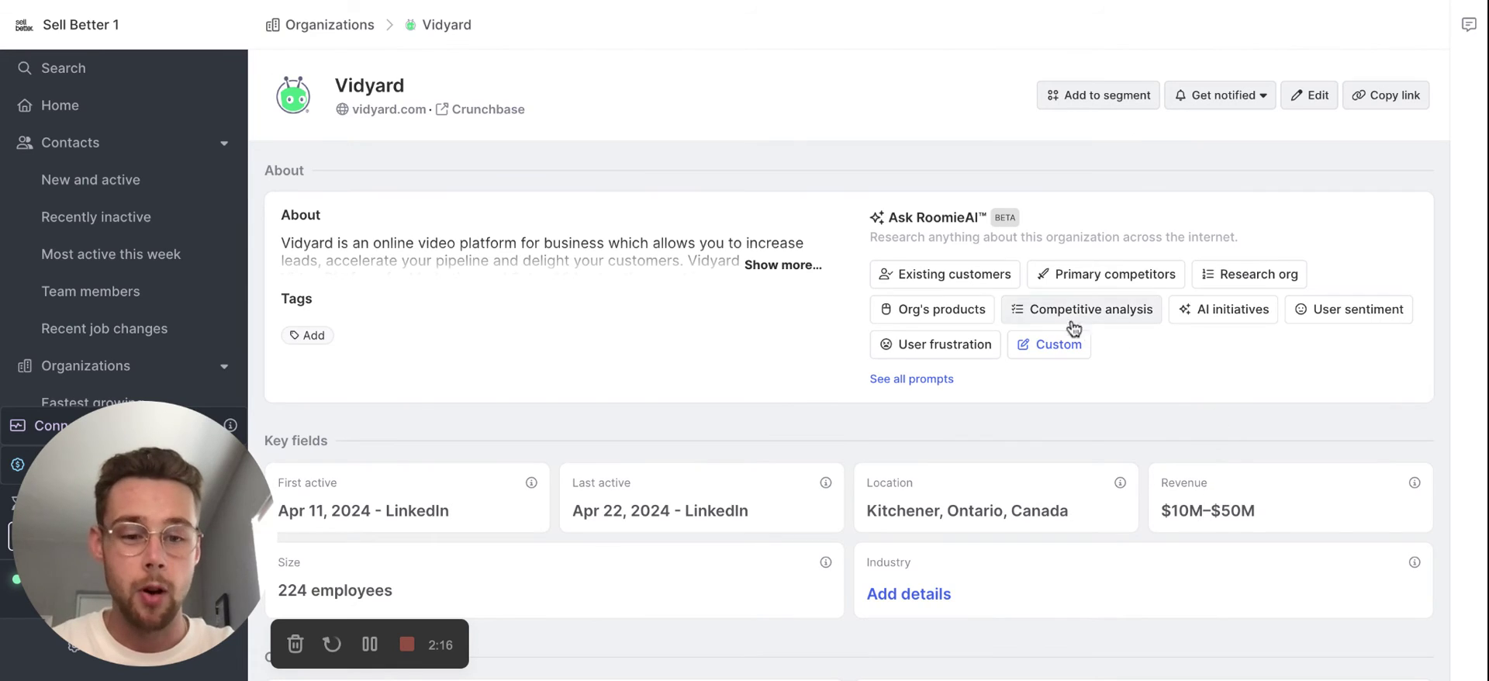
click(1052, 343)
click(541, 226)
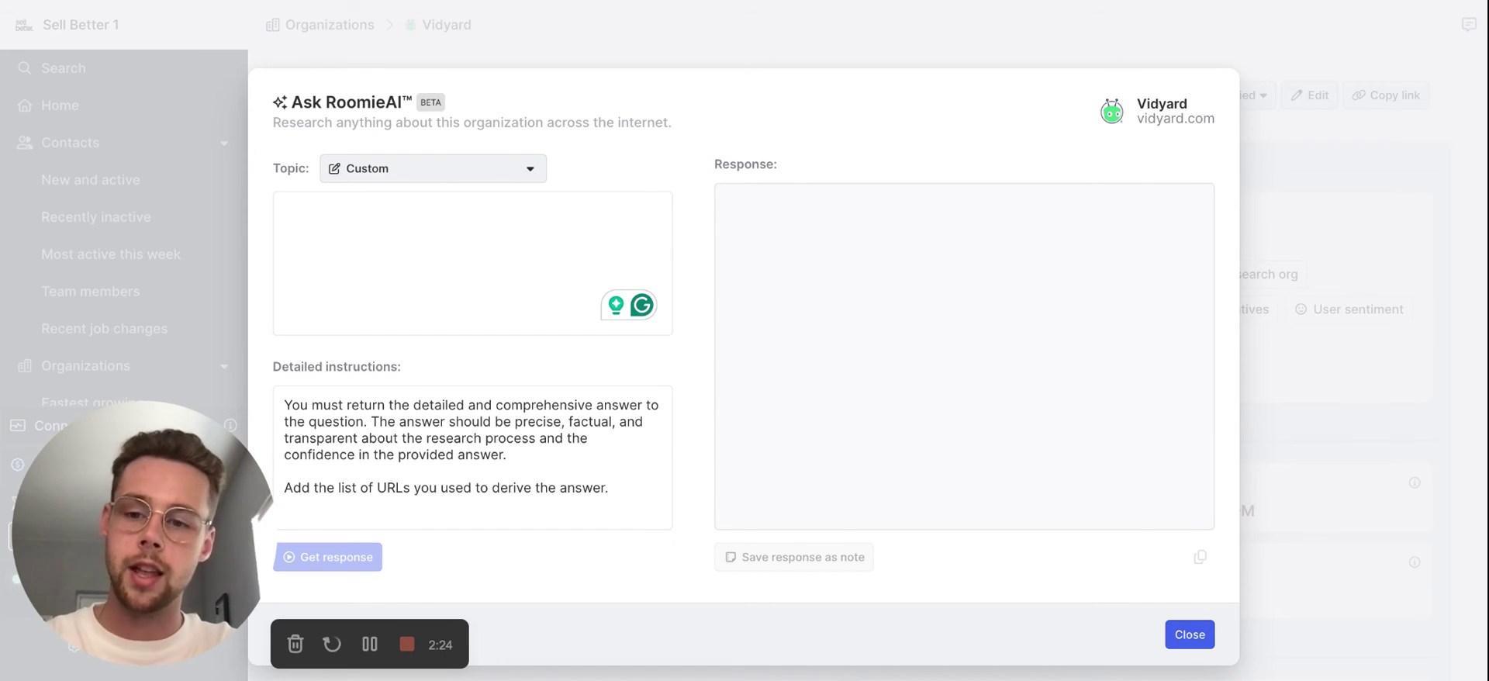
Step: Ask RoomieAI for Vidyard's ideal customer profile and three targeted sales job titles, with reasons, and get the response
text(Te)
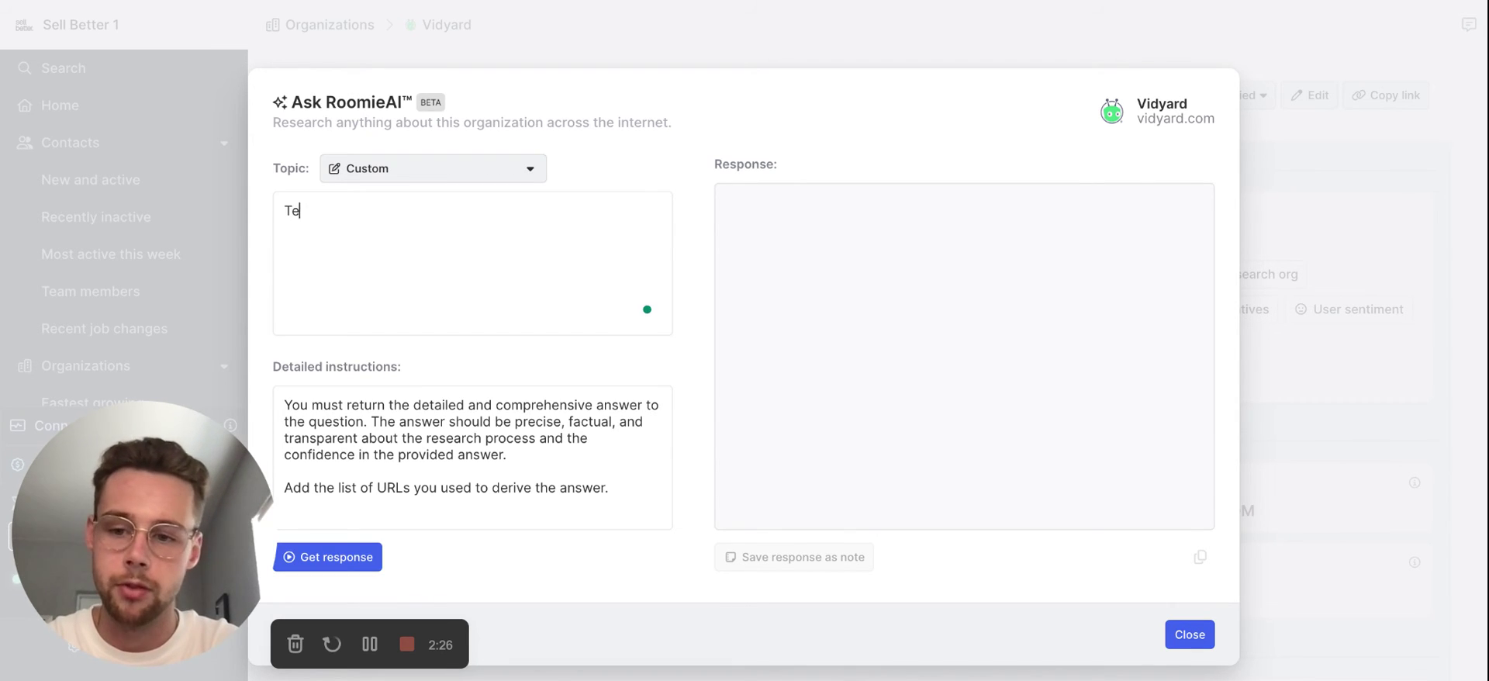
text(ll me who Vidyar)
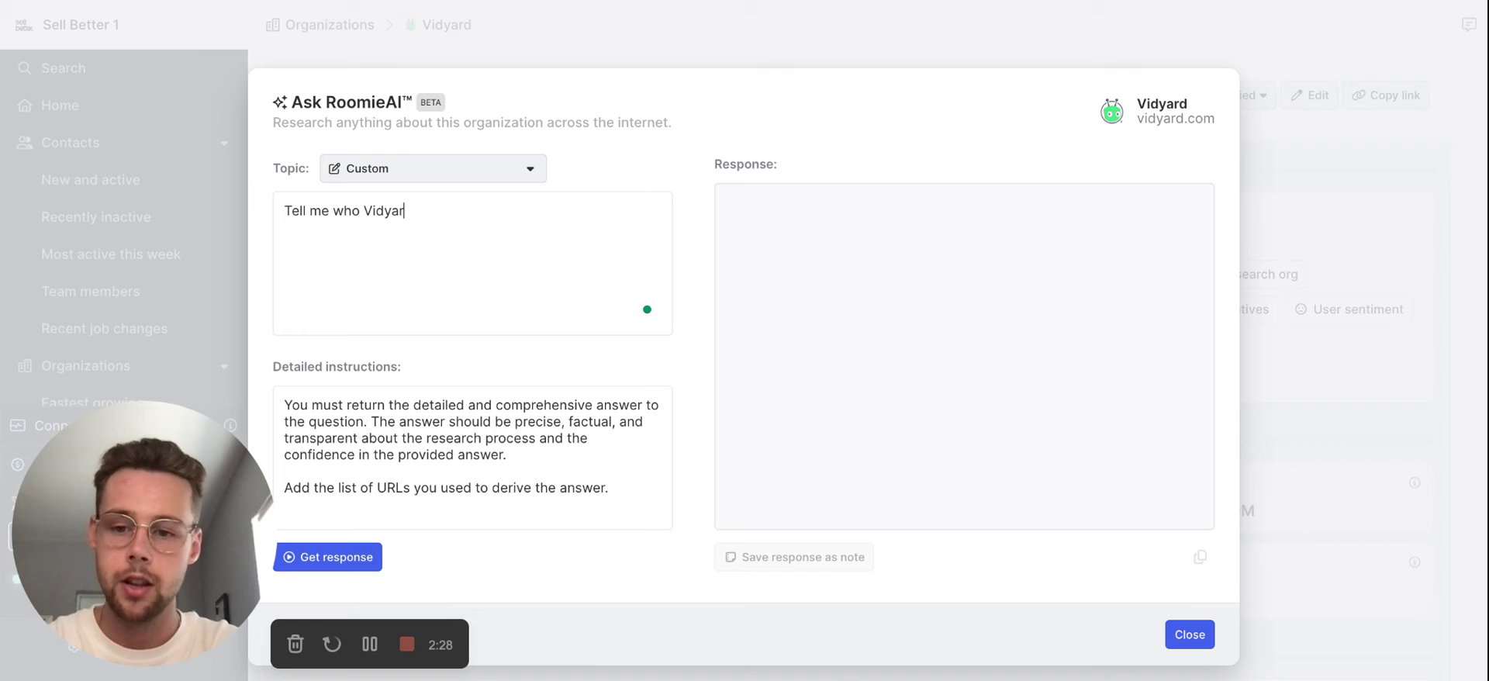
text(ds ideal customer )
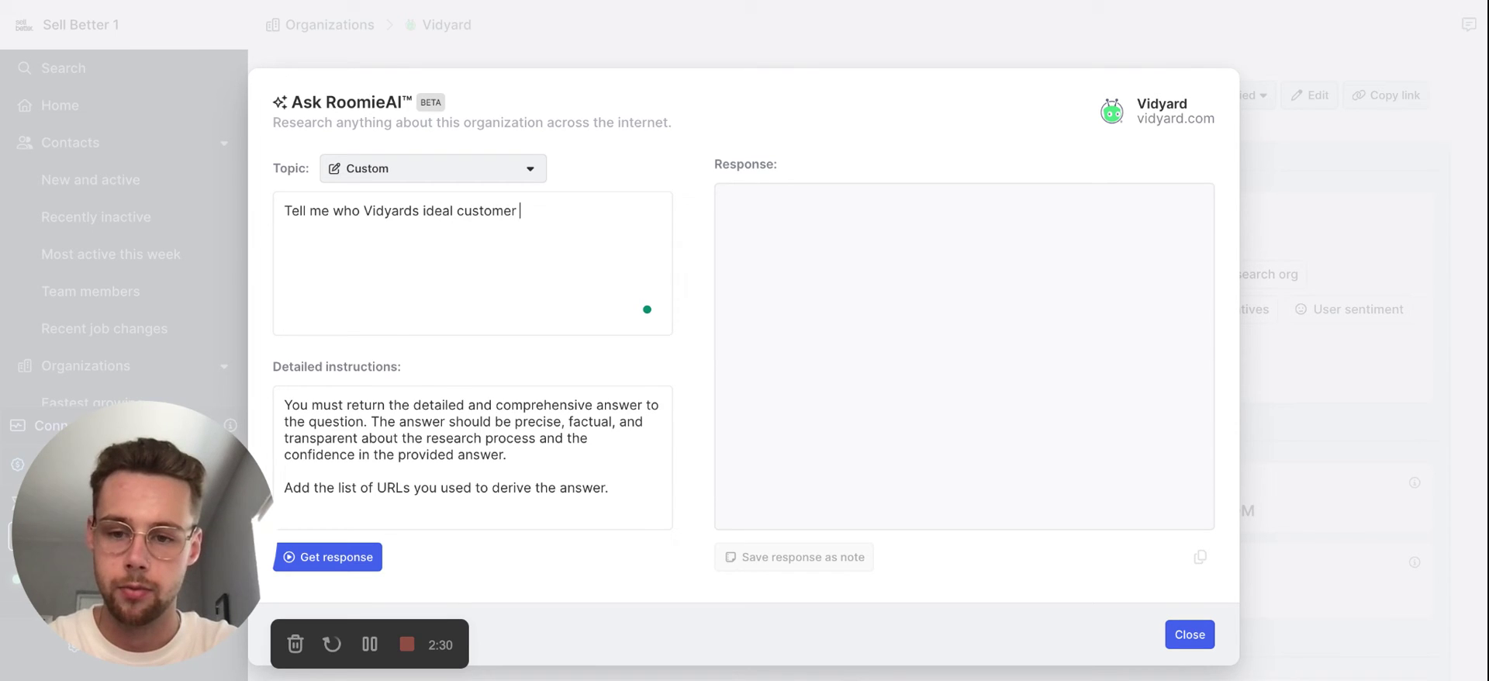
text(profile is? What s)
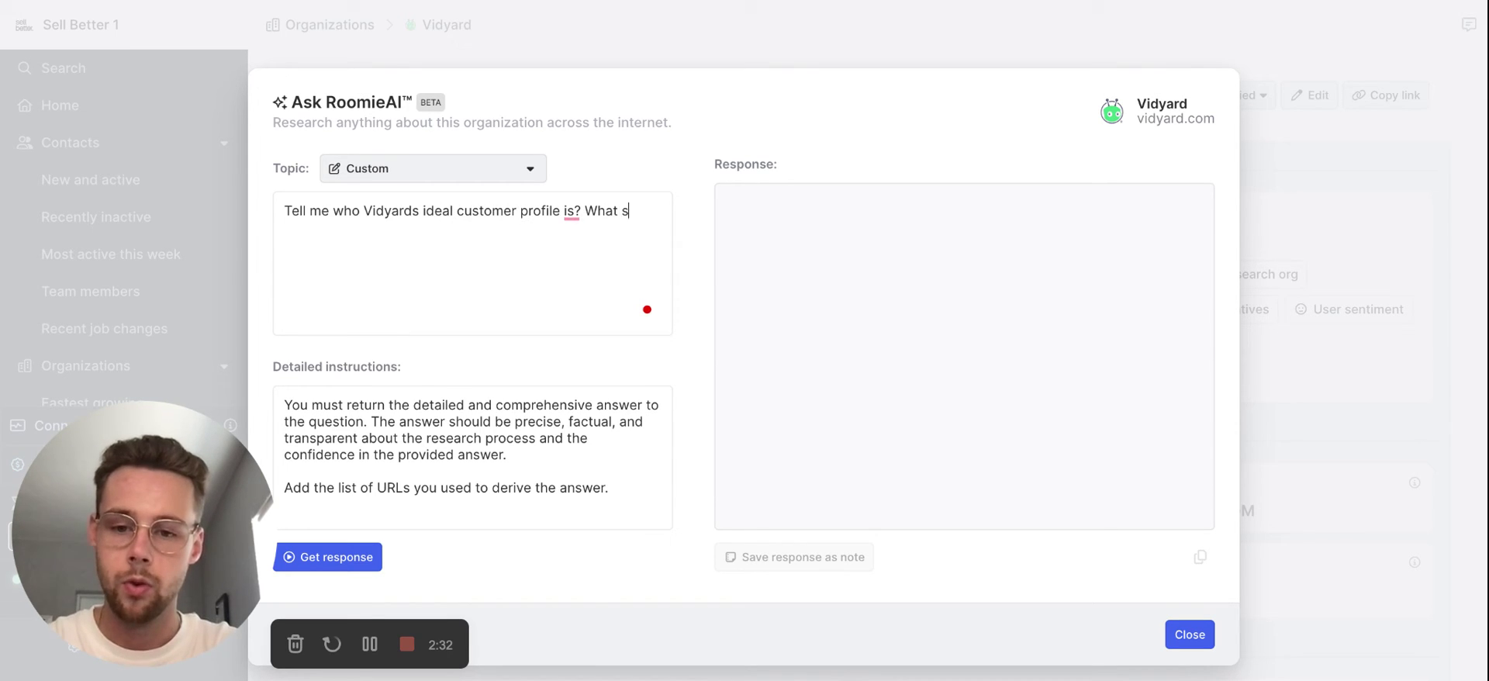
text(ott of job ti)
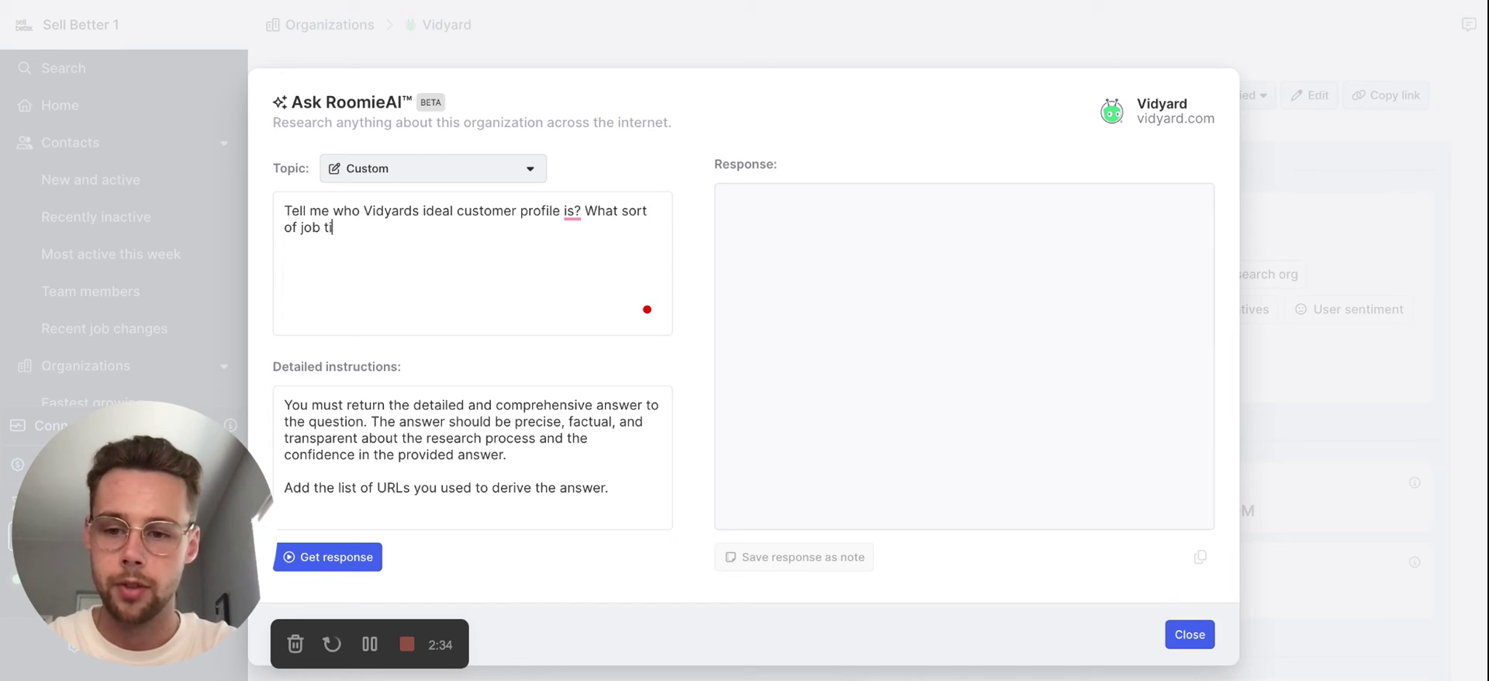
text(tles does their)
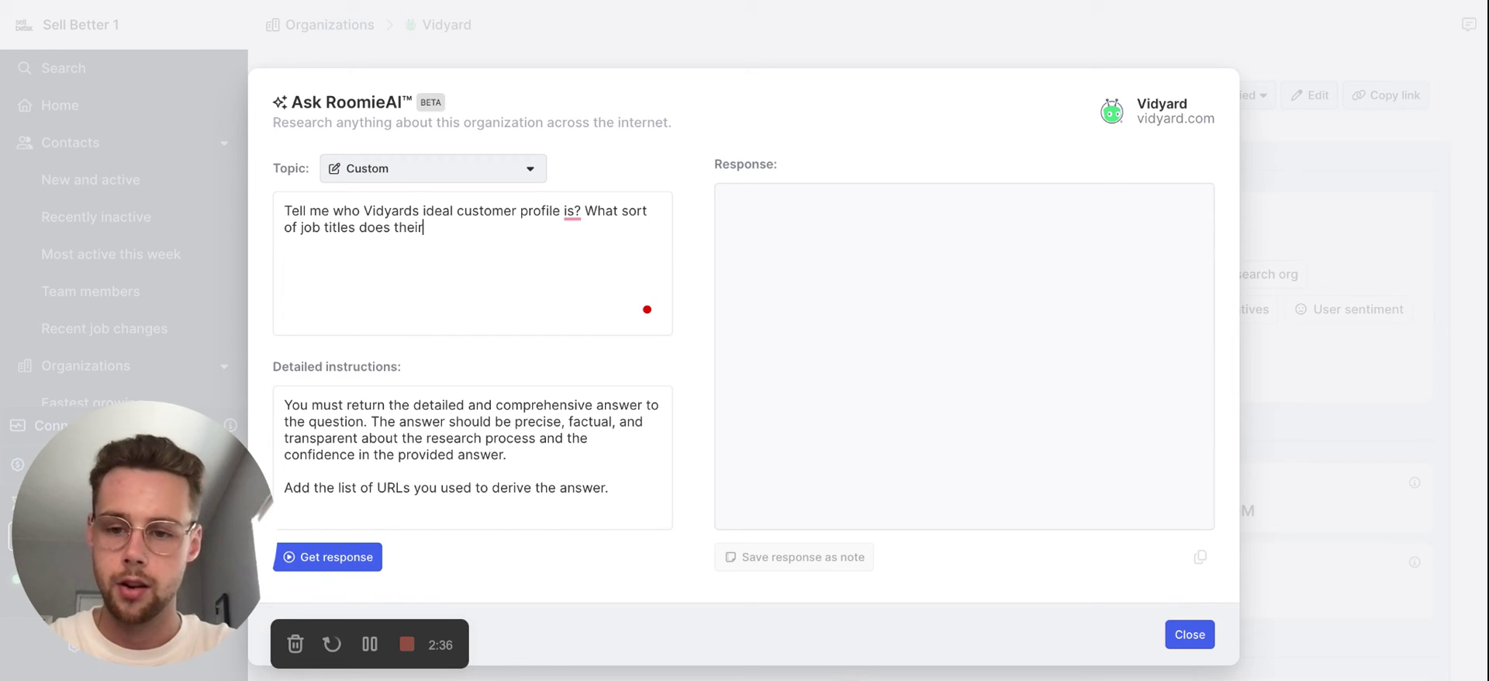
text( sales team reach out )
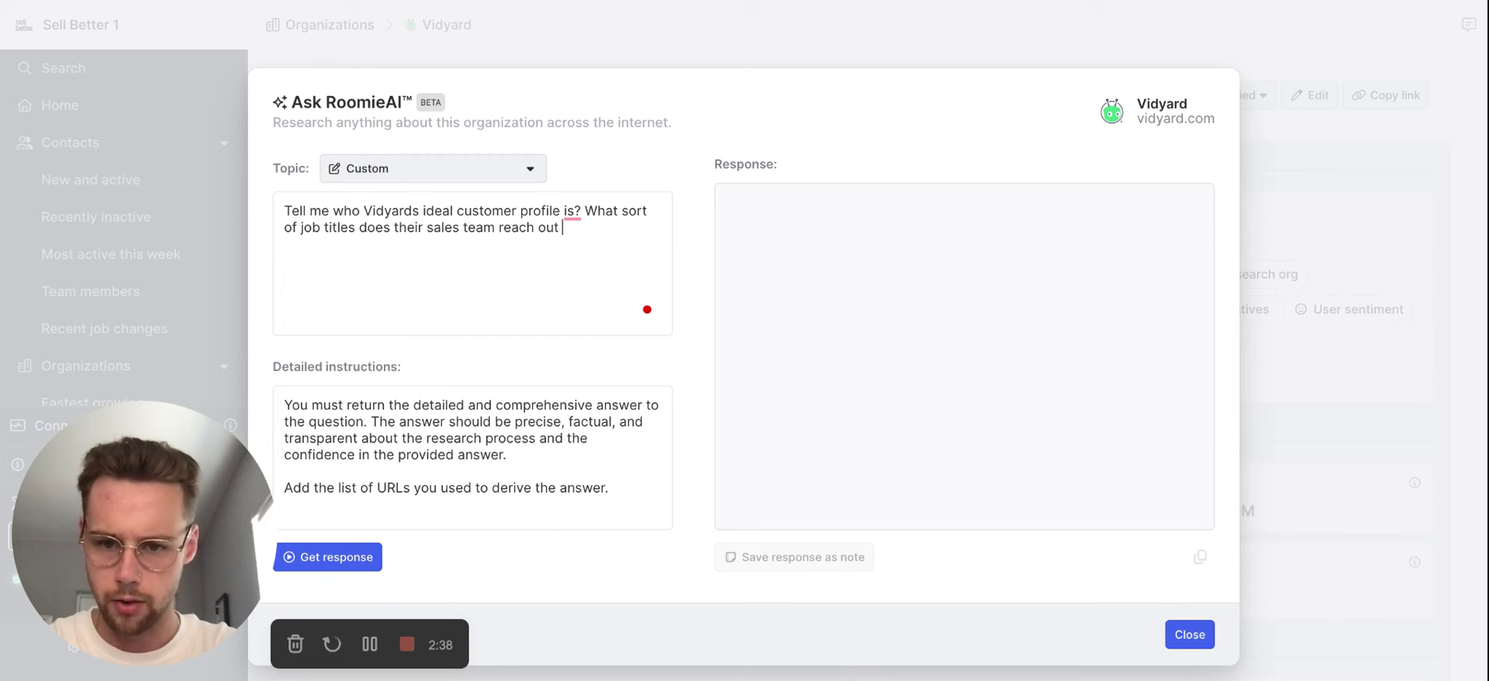
text(to. Give me 3)
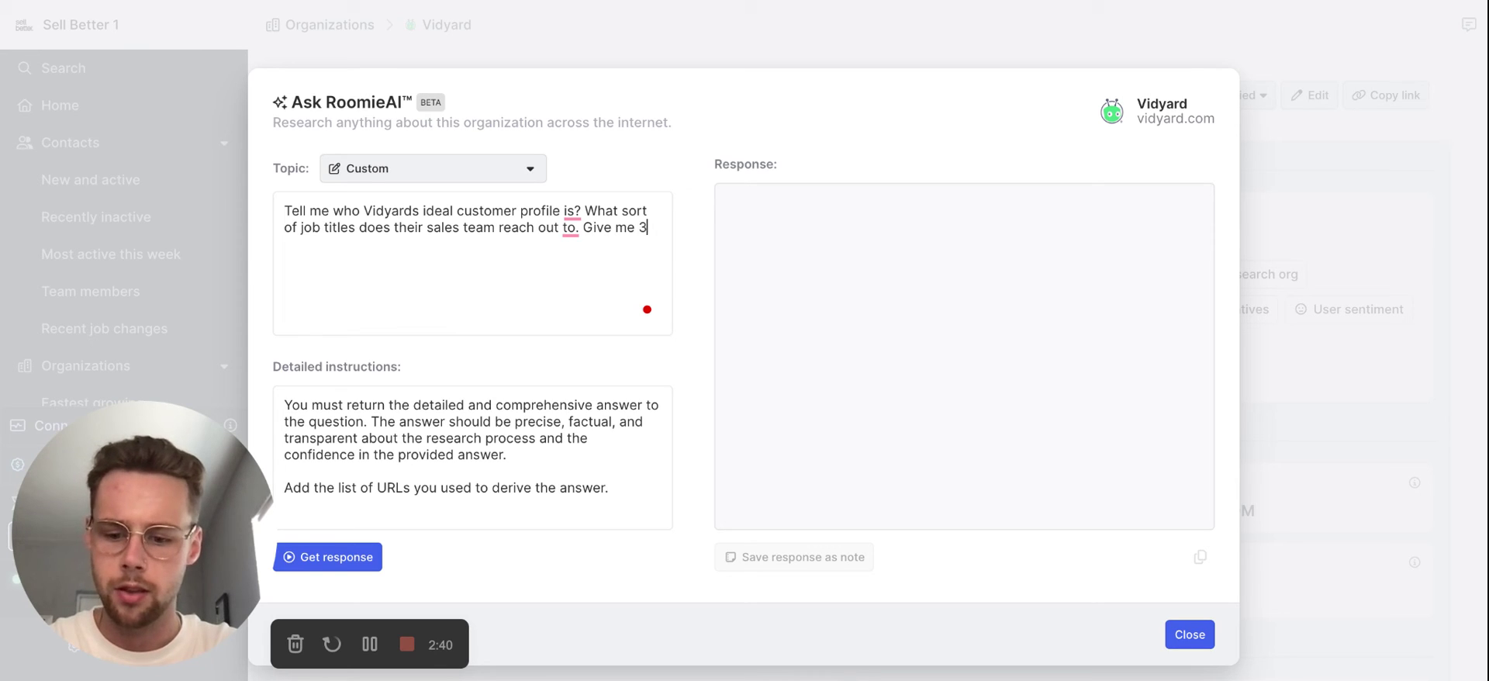
text( examples and tel)
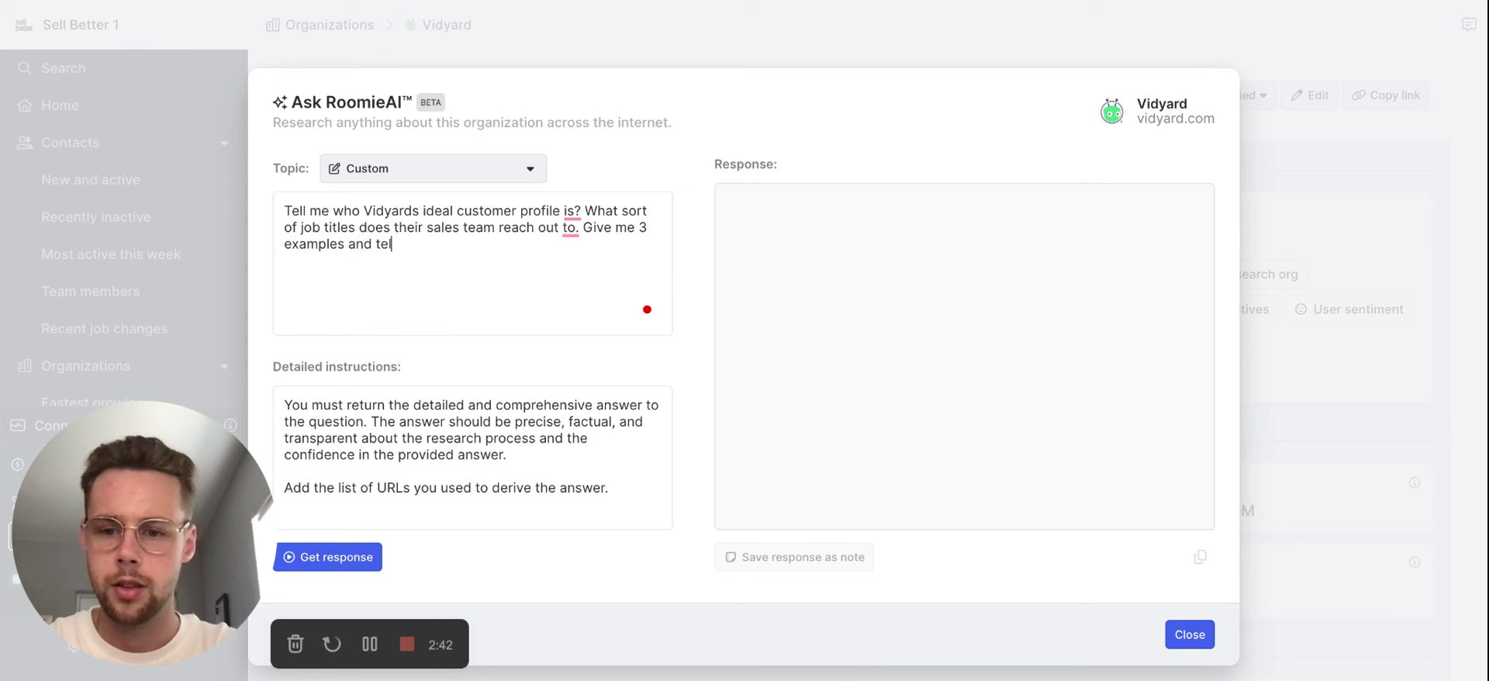
text(l me why.)
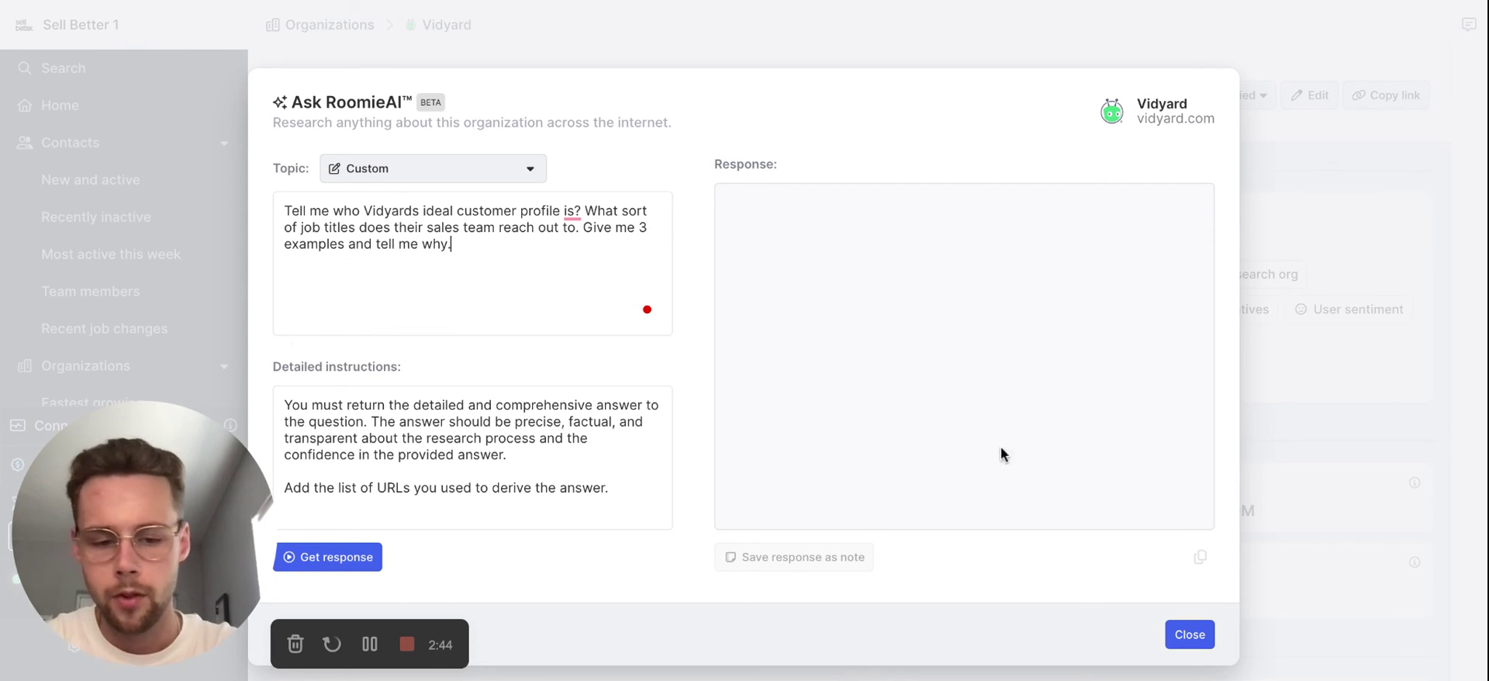
click(335, 557)
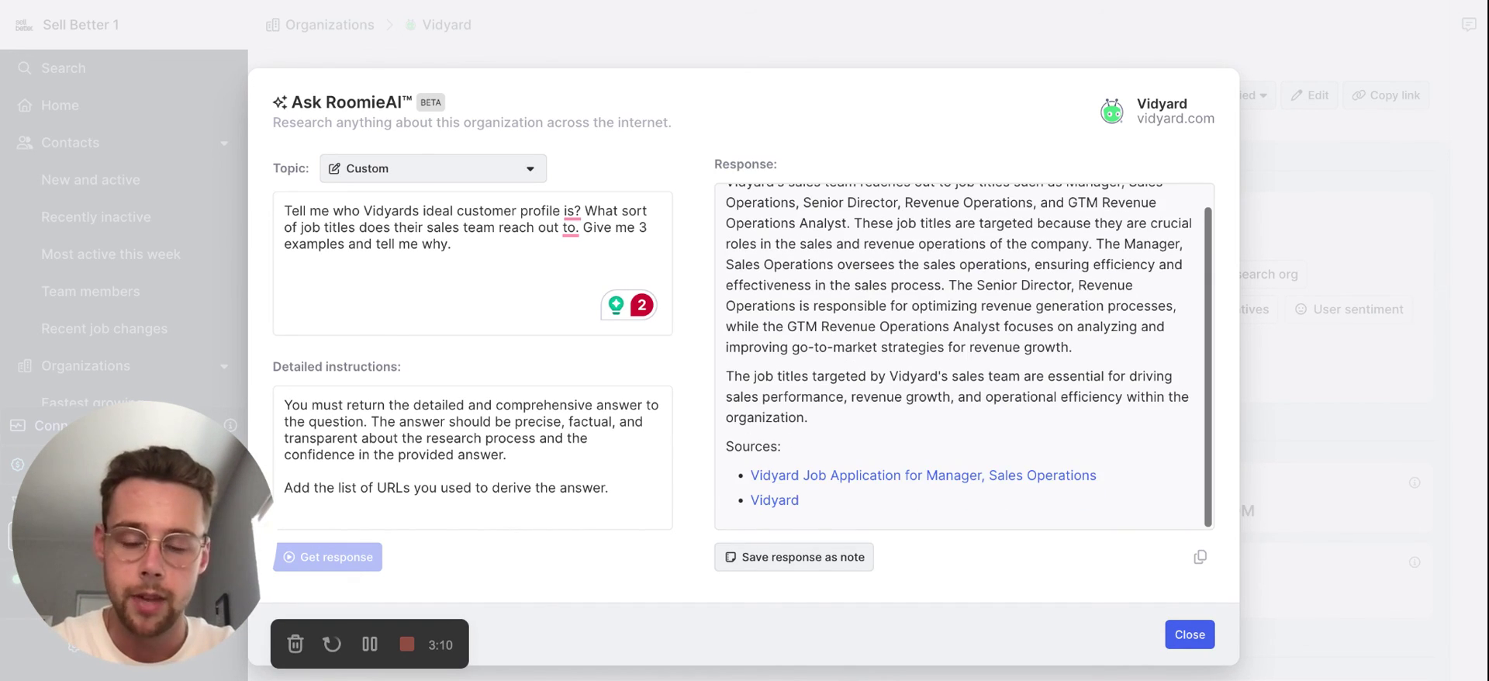
Step: Read RoomieAI's answer listing Manager, Sales Operations; Senior Director, Revenue Operations; GTM Revenue Operations Analyst
scroll(819, 324, up, 1)
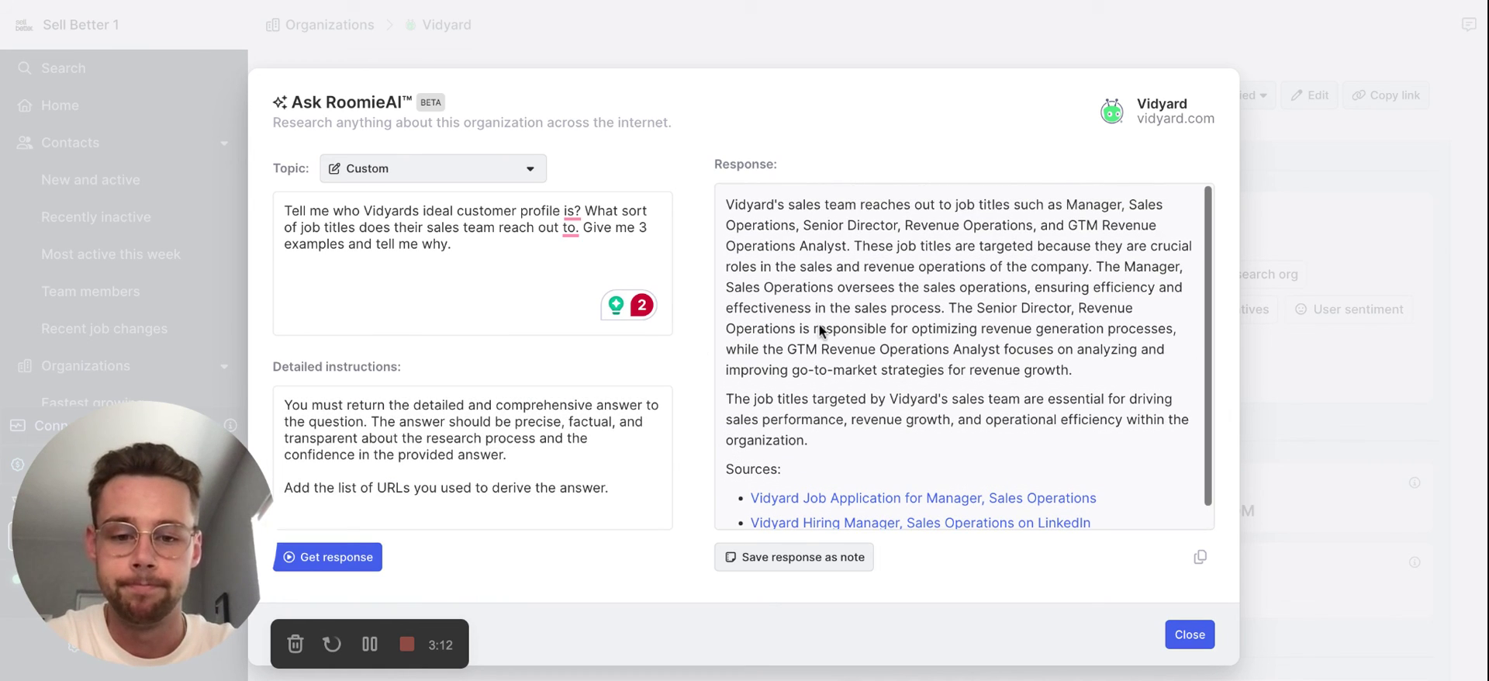
scroll(819, 325, down, 1)
scroll(872, 352, up, 1)
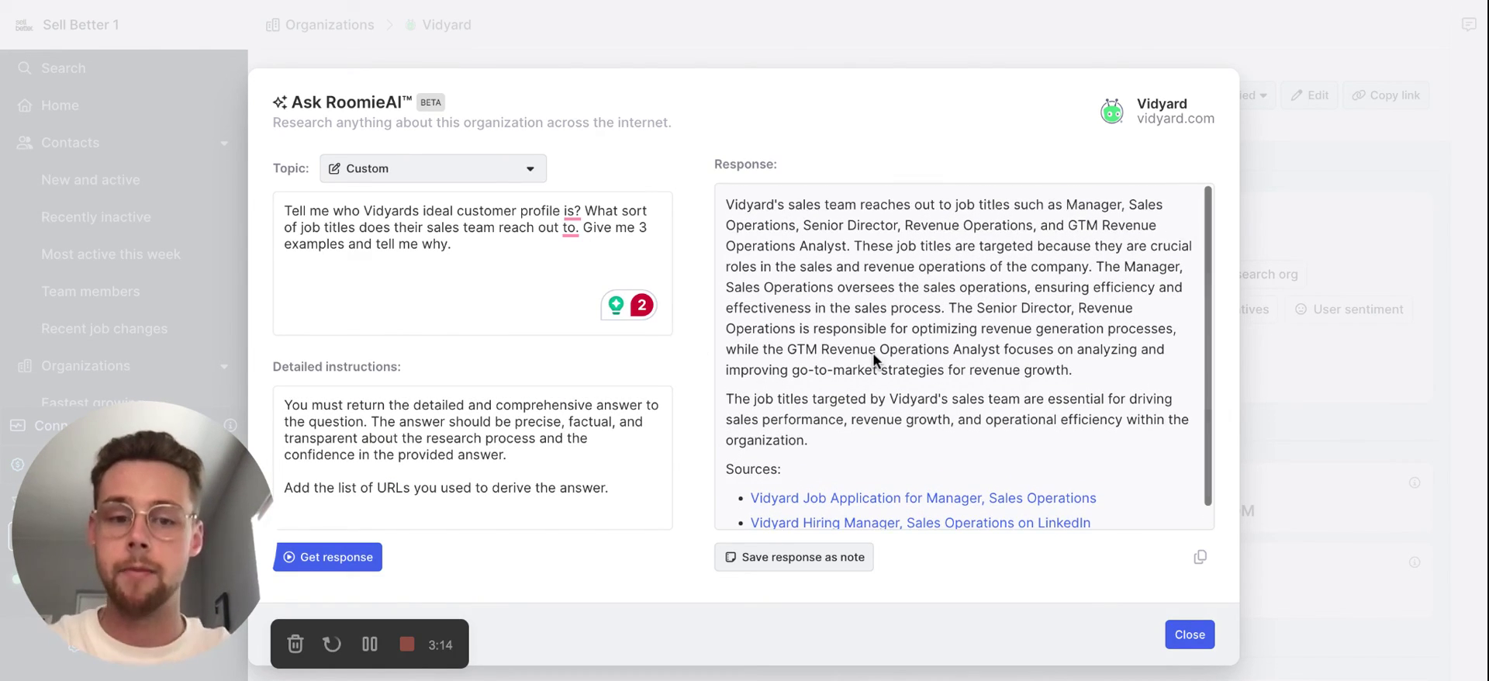